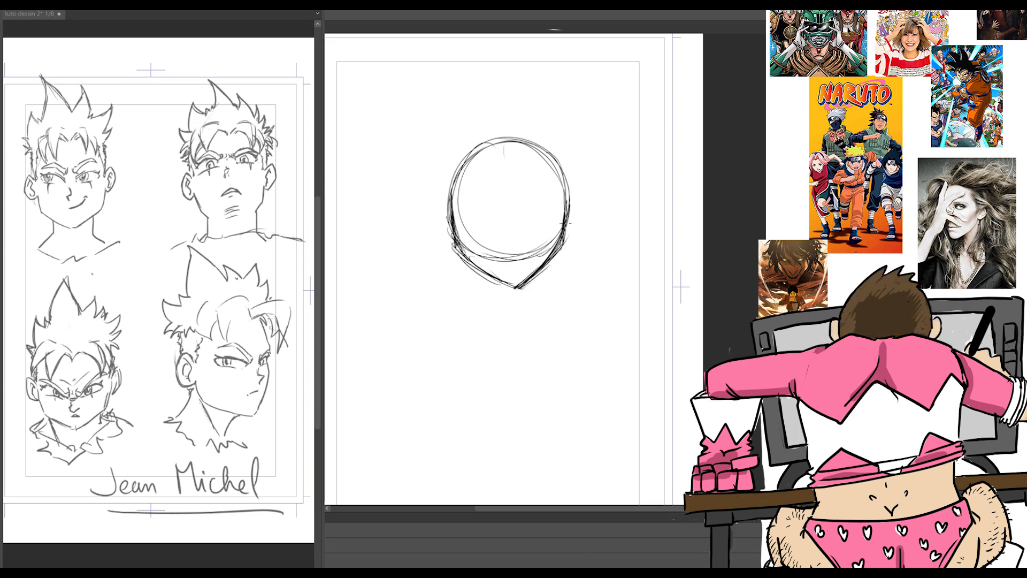
Step: Draw the vertical and horizontal face guidelines, and sketch the neck sides flaring out into the shoulders beneath the head
mouse_move(506, 141)
left_mouse_down()
mouse_move(515, 287)
mouse_move(479, 300)
left_mouse_up()
left_click_drag(546, 266, 542, 286)
left_click_drag(481, 270, 481, 303)
left_click_drag(546, 268, 543, 298)
mouse_move(484, 273)
left_mouse_down()
mouse_move(483, 303)
mouse_move(559, 309)
left_mouse_up()
left_click_drag(483, 295, 463, 309)
left_click_drag(544, 297, 558, 308)
Step: Sketch an ear on each side of the head around the horizontal guideline and reinforce the lower centre line
mouse_move(569, 206)
left_mouse_down()
mouse_move(576, 191)
mouse_move(584, 209)
left_mouse_up()
mouse_move(582, 216)
left_mouse_down()
mouse_move(568, 230)
mouse_move(582, 211)
left_mouse_up()
left_click_drag(582, 214, 568, 234)
left_click_drag(452, 193, 440, 210)
mouse_move(444, 193)
left_mouse_down()
mouse_move(434, 236)
mouse_move(455, 240)
left_mouse_up()
mouse_move(566, 199)
left_mouse_down()
mouse_move(584, 191)
mouse_move(577, 225)
left_mouse_up()
mouse_move(509, 233)
left_mouse_down()
mouse_move(504, 243)
mouse_move(510, 215)
mouse_move(504, 244)
mouse_move(512, 239)
mouse_move(497, 226)
mouse_move(512, 268)
left_mouse_up()
key("e")
key("p")
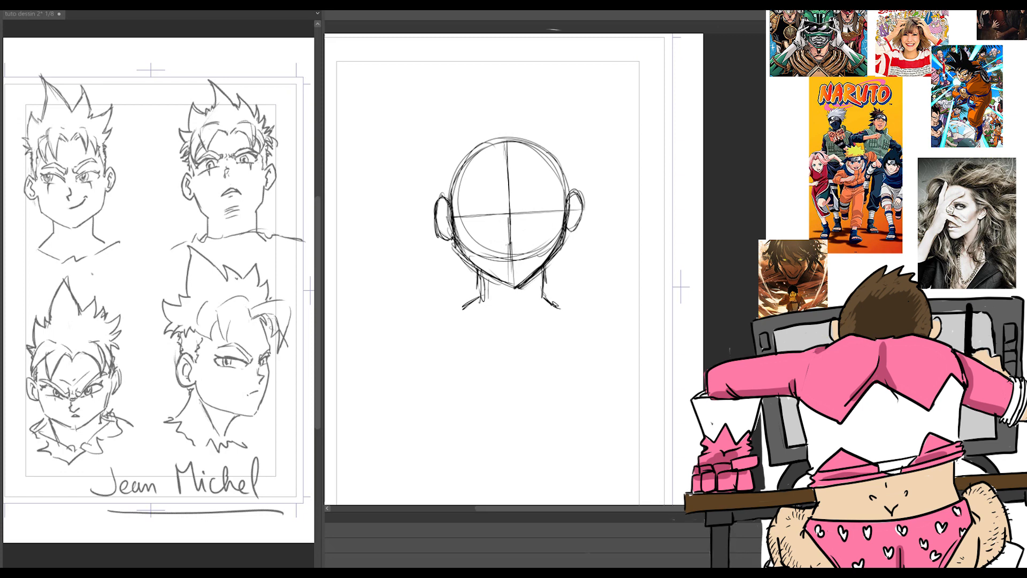
Step: Sketch the hairline arc across the forehead with pointed fringe strands falling on both sides
left_click_drag(509, 142, 519, 132)
mouse_move(451, 206)
left_mouse_down()
mouse_move(470, 138)
mouse_move(567, 188)
left_mouse_up()
mouse_move(469, 140)
left_mouse_down()
mouse_move(554, 129)
mouse_move(563, 167)
left_mouse_up()
left_click_drag(452, 158, 455, 213)
left_click_drag(560, 165, 568, 198)
mouse_move(522, 146)
left_mouse_down()
mouse_move(538, 185)
mouse_move(521, 120)
mouse_move(538, 126)
mouse_move(541, 187)
mouse_move(549, 132)
mouse_move(484, 156)
mouse_move(474, 197)
left_mouse_up()
mouse_move(488, 160)
left_mouse_down()
mouse_move(480, 191)
mouse_move(487, 122)
mouse_move(464, 192)
left_mouse_up()
mouse_move(466, 162)
left_mouse_down()
mouse_move(460, 185)
mouse_move(450, 150)
left_mouse_up()
left_click_drag(550, 156, 544, 184)
Step: Draw tall spiky locks on top of the head and shorter spikes down both sides
mouse_move(554, 185)
left_mouse_down()
mouse_move(560, 158)
mouse_move(562, 175)
left_mouse_up()
mouse_move(453, 171)
left_mouse_down()
mouse_move(438, 177)
mouse_move(448, 169)
mouse_move(434, 156)
left_mouse_up()
mouse_move(444, 159)
left_mouse_down()
mouse_move(439, 135)
mouse_move(456, 126)
mouse_move(458, 94)
left_mouse_up()
mouse_move(455, 97)
left_mouse_down()
mouse_move(475, 79)
mouse_move(485, 103)
left_mouse_up()
left_click_drag(474, 64, 484, 106)
mouse_move(463, 46)
left_mouse_down()
mouse_move(522, 97)
mouse_move(527, 61)
mouse_move(554, 112)
left_mouse_up()
mouse_move(530, 66)
left_mouse_down()
mouse_move(557, 120)
mouse_move(585, 133)
mouse_move(577, 160)
mouse_move(588, 160)
mouse_move(568, 181)
left_mouse_up()
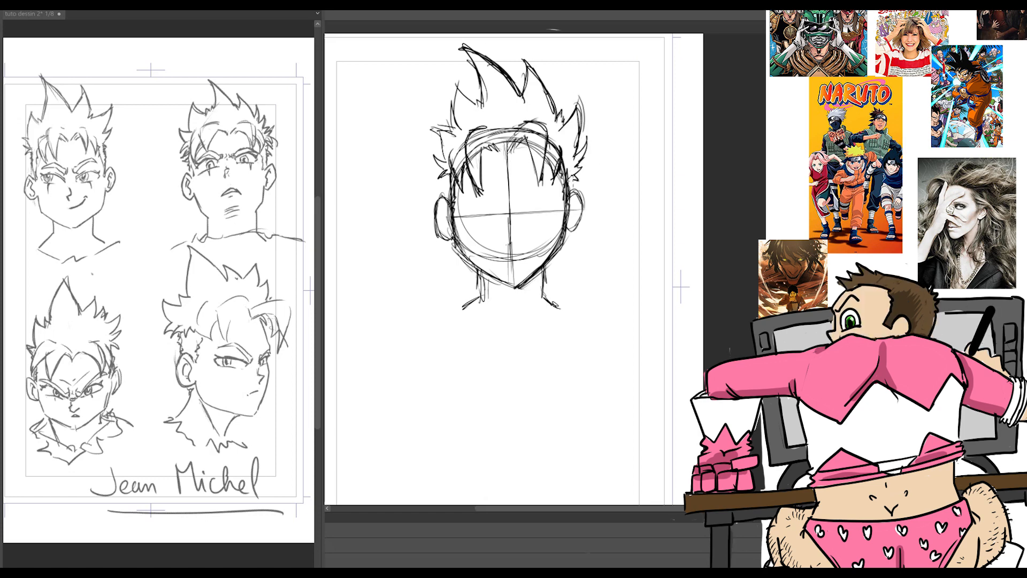
Step: Reinforce the jaw and neck contours, and hatch a shadow on the neck under the chin
left_click_drag(453, 224, 473, 264)
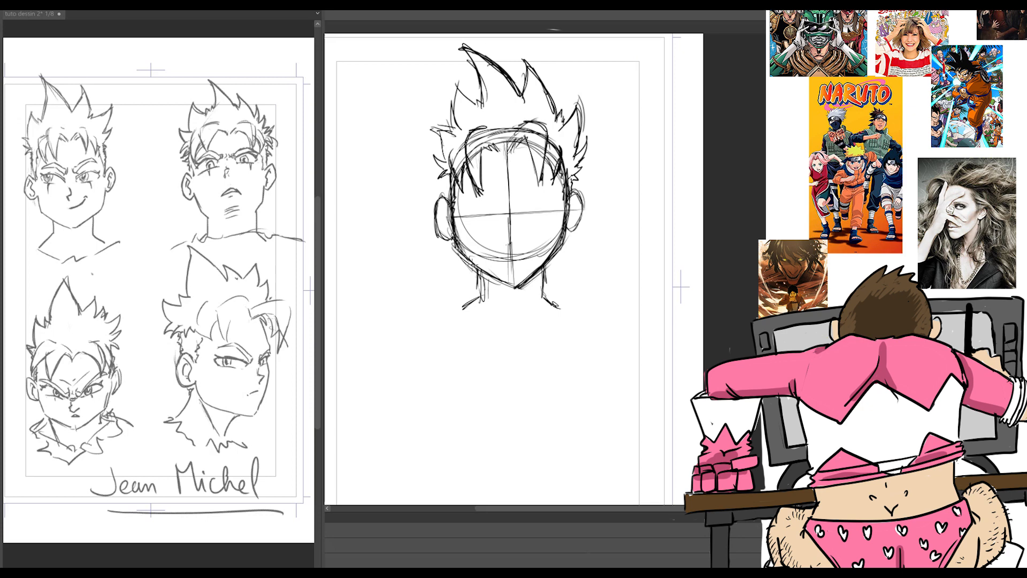
left_click_drag(543, 276, 559, 308)
left_click_drag(485, 271, 464, 310)
left_click_drag(491, 285, 495, 293)
mouse_move(492, 284)
left_mouse_down()
mouse_move(510, 301)
mouse_move(505, 311)
left_mouse_up()
left_click_drag(533, 300, 518, 323)
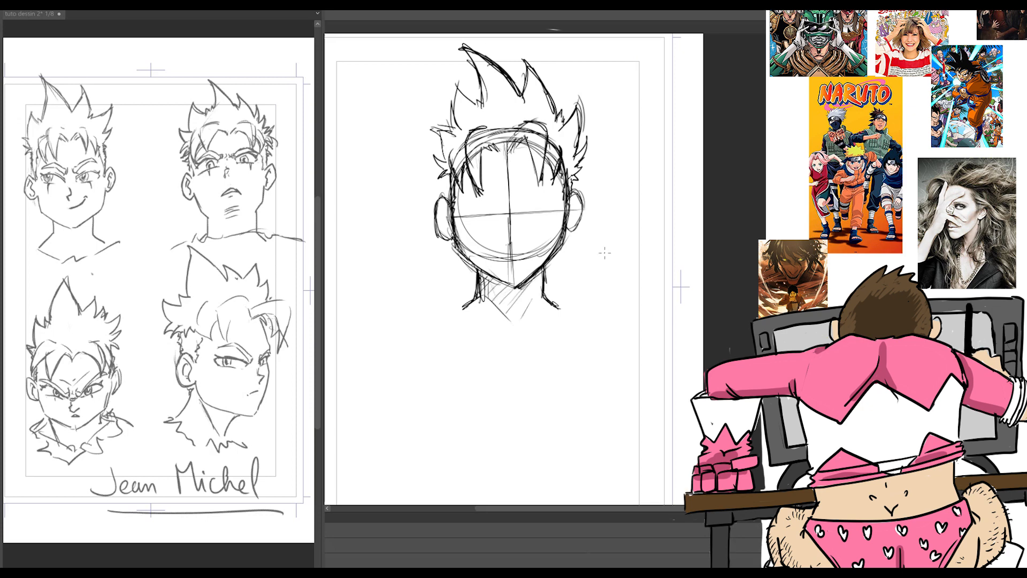
Step: Sketch two oval eye shapes on the horizontal guideline, one on each side of the centre line
scroll(605, 253, "up", 3)
mouse_move(430, 172)
left_mouse_down()
mouse_move(443, 174)
mouse_move(394, 186)
mouse_move(445, 194)
mouse_move(407, 205)
left_mouse_up()
mouse_move(514, 167)
left_mouse_down()
mouse_move(530, 175)
mouse_move(480, 187)
mouse_move(513, 202)
mouse_move(529, 192)
left_mouse_up()
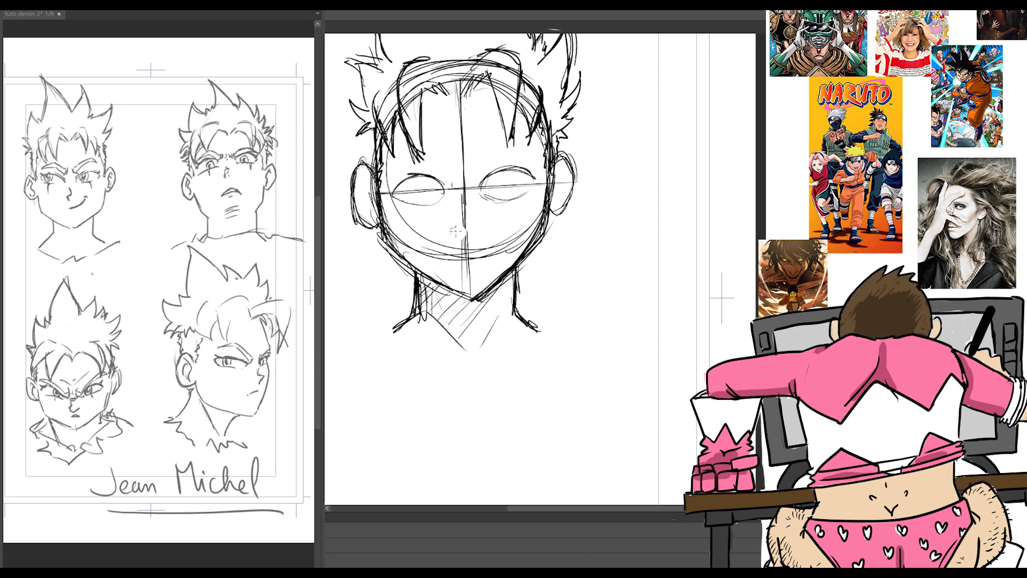
Step: Draw a small nose with nostrils on the centre line and a one-sided smirking mouth below it
left_click_drag(461, 214, 469, 225)
left_click_drag(471, 220, 462, 218)
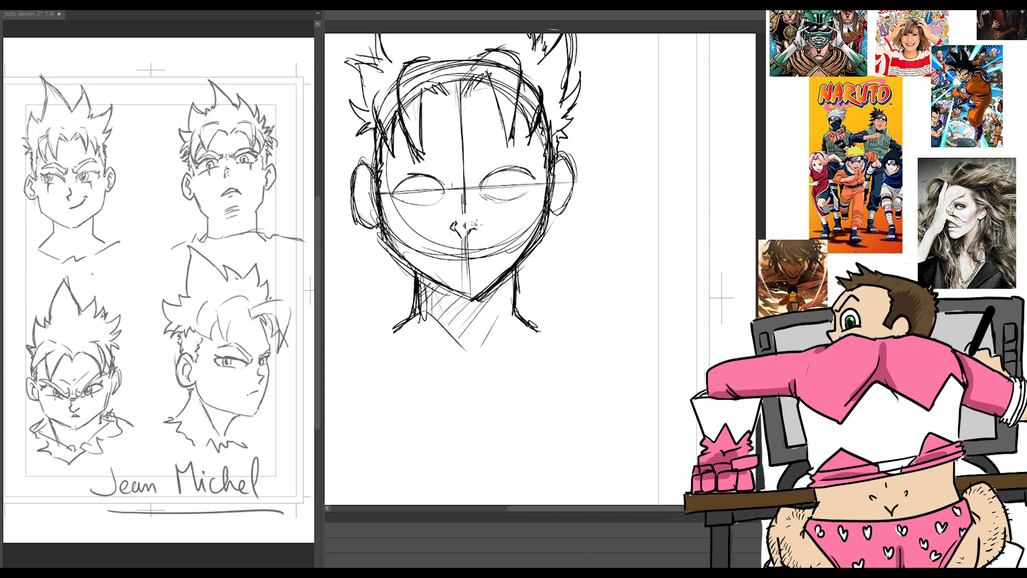
left_click_drag(452, 256, 505, 239)
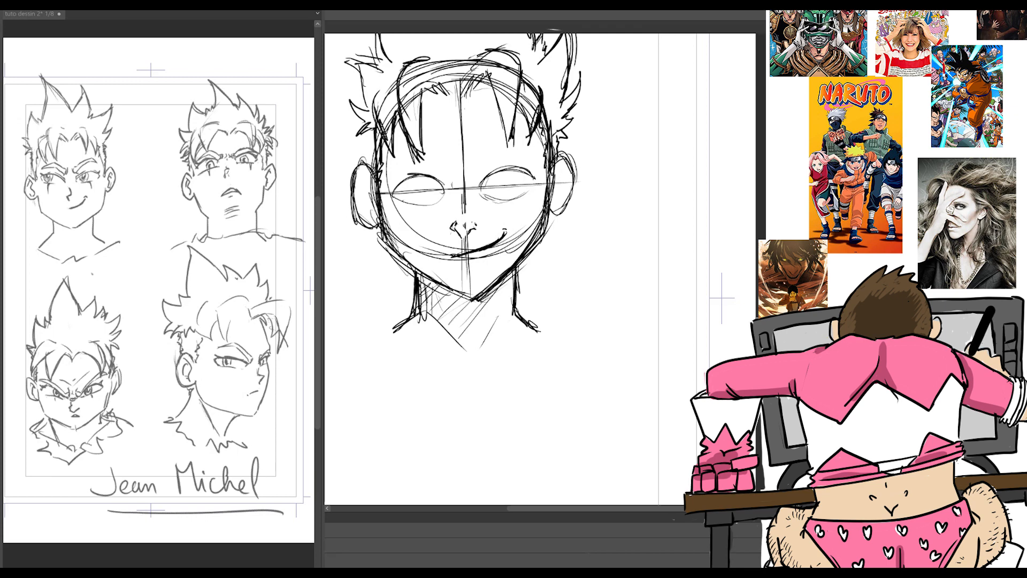
Step: Thicken the upper eyelids, draw the lower eyelid lines, and flick lashes at the outer eye corners
left_click_drag(481, 184, 529, 172)
left_click_drag(417, 184, 444, 178)
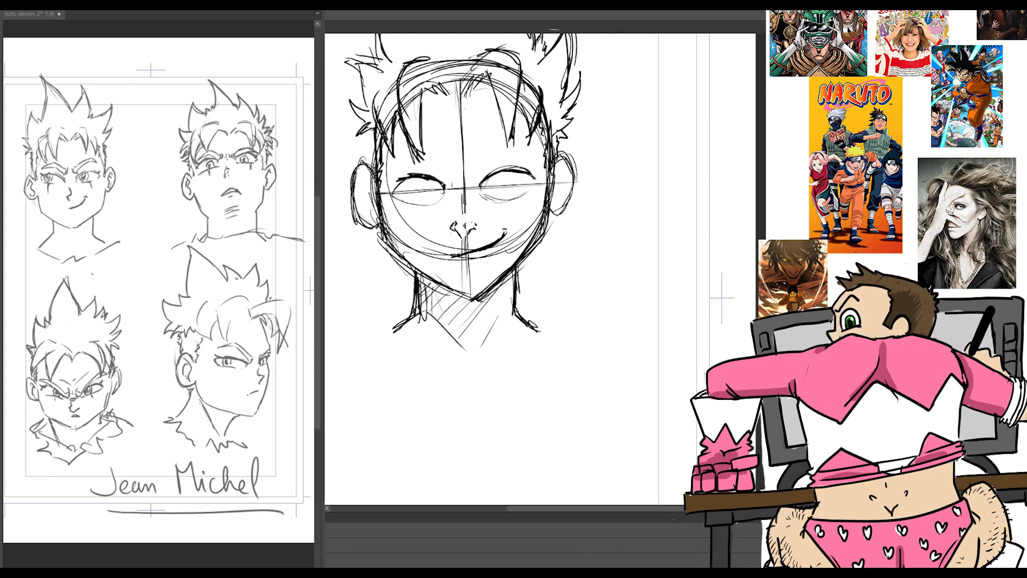
left_click_drag(395, 200, 441, 197)
mouse_move(481, 196)
left_mouse_down()
mouse_move(530, 189)
mouse_move(537, 163)
left_mouse_up()
left_click_drag(400, 180, 387, 169)
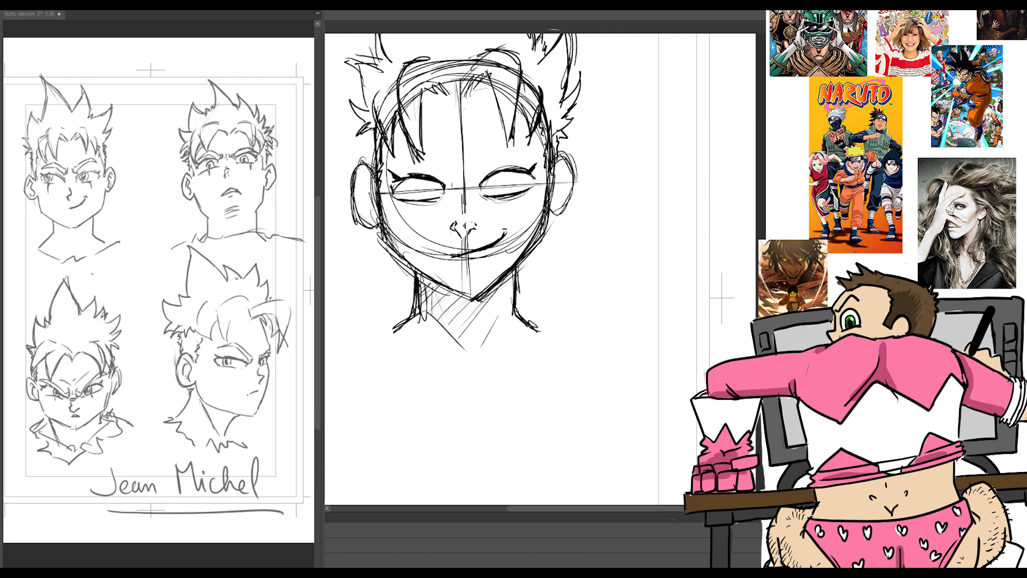
Step: Reinforce the left eye's outline and draw an iris in each eye
mouse_move(391, 190)
left_mouse_down()
mouse_move(415, 179)
mouse_move(424, 196)
left_mouse_up()
mouse_move(513, 174)
left_mouse_down()
mouse_move(512, 188)
mouse_move(523, 186)
left_mouse_up()
left_click_drag(424, 180, 432, 197)
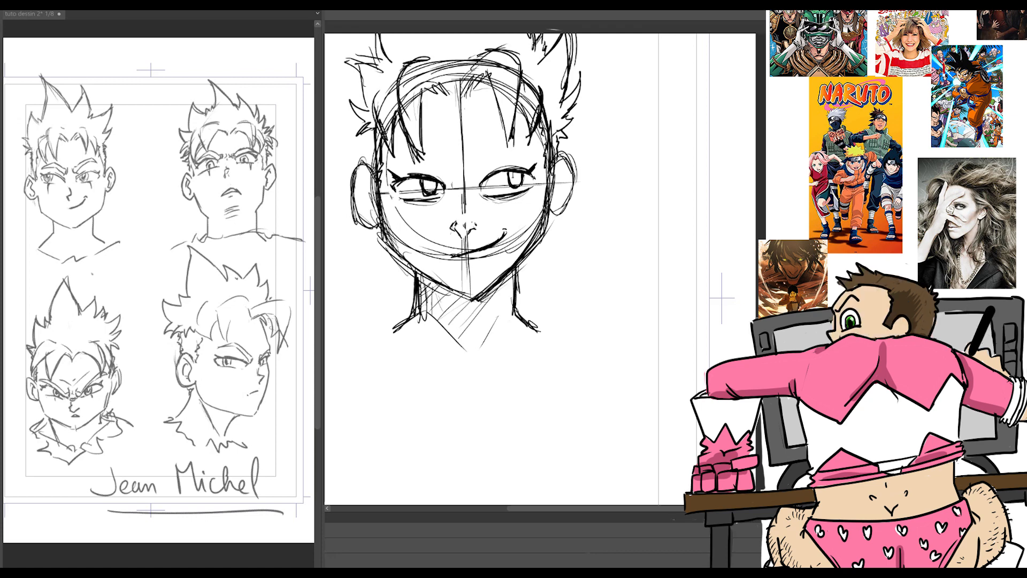
Step: Fill in the pupils and draw furrowed, hatched eyebrows, adding a thin scar line through the right eye
mouse_move(429, 183)
left_mouse_down()
mouse_move(502, 168)
mouse_move(501, 151)
mouse_move(535, 151)
left_mouse_up()
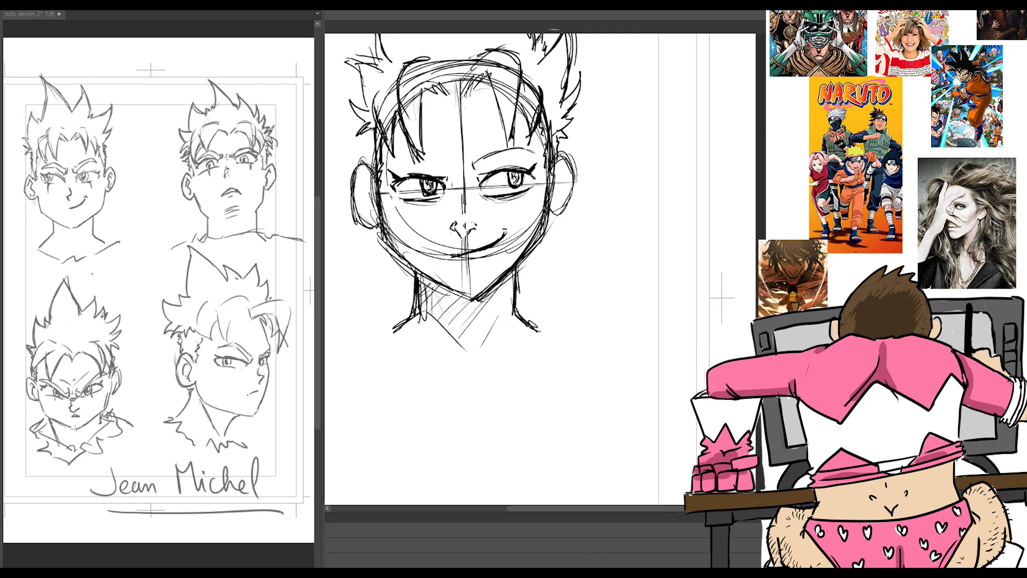
key("ctrl+z")
mouse_move(476, 168)
left_mouse_down()
mouse_move(506, 144)
mouse_move(534, 142)
left_mouse_up()
mouse_move(447, 170)
left_mouse_down()
mouse_move(449, 155)
mouse_move(532, 139)
mouse_move(467, 165)
left_mouse_up()
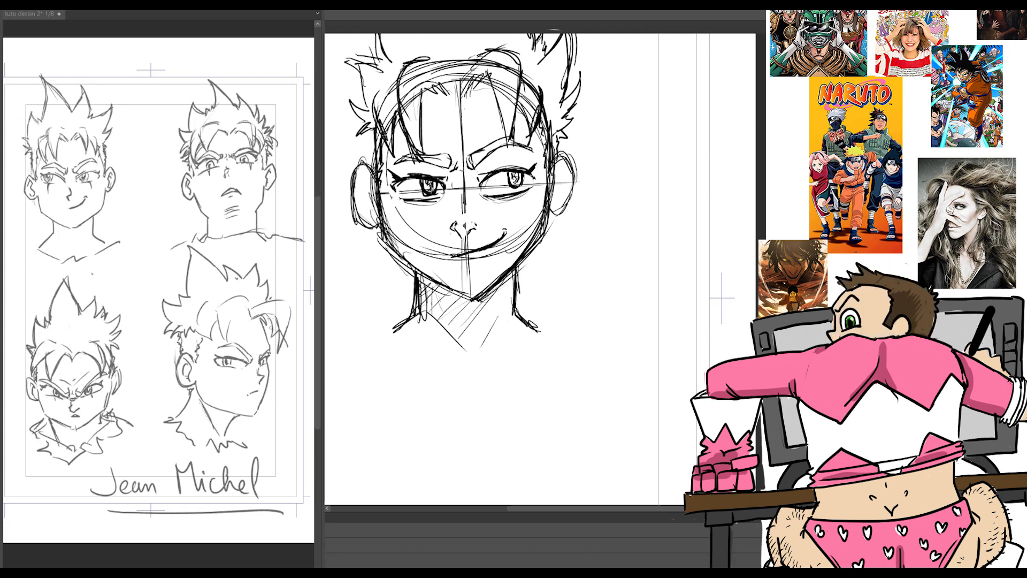
mouse_move(490, 171)
left_mouse_down()
mouse_move(508, 162)
mouse_move(515, 216)
left_mouse_up()
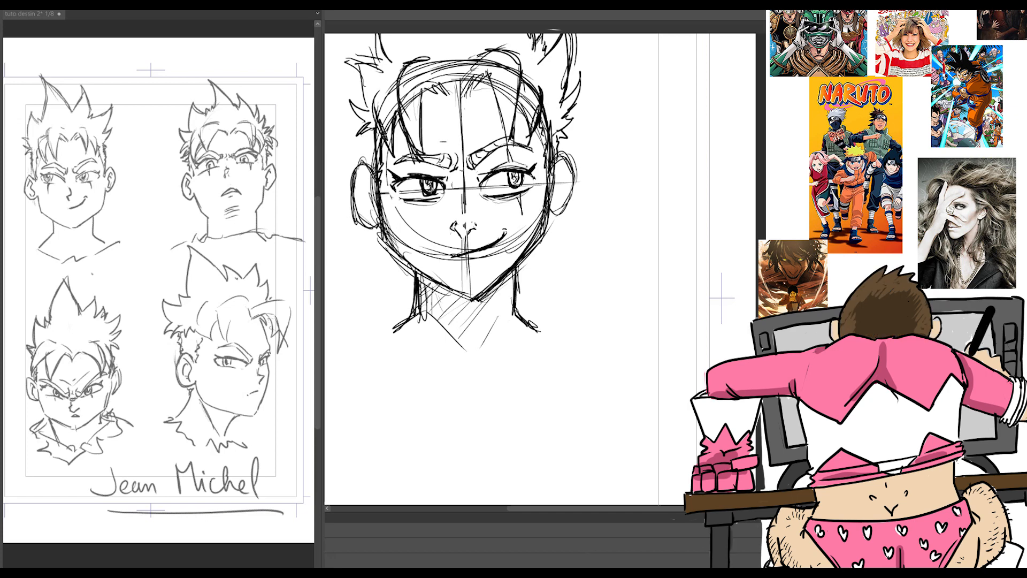
left_click_drag(413, 171, 428, 166)
Step: Refine the tip of the nose and replace the smirk with slightly parted lips and a short line below
left_click_drag(456, 216, 471, 210)
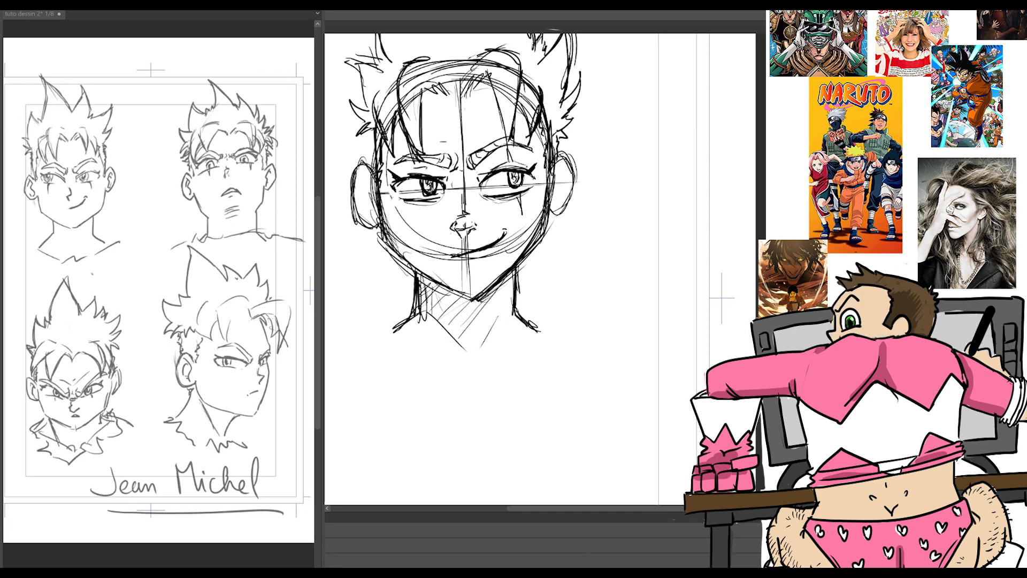
mouse_move(507, 231)
left_mouse_down()
mouse_move(455, 257)
mouse_move(500, 250)
mouse_move(452, 254)
left_mouse_up()
mouse_move(447, 255)
left_mouse_down()
mouse_move(492, 260)
mouse_move(469, 261)
left_mouse_up()
left_click_drag(445, 256, 484, 262)
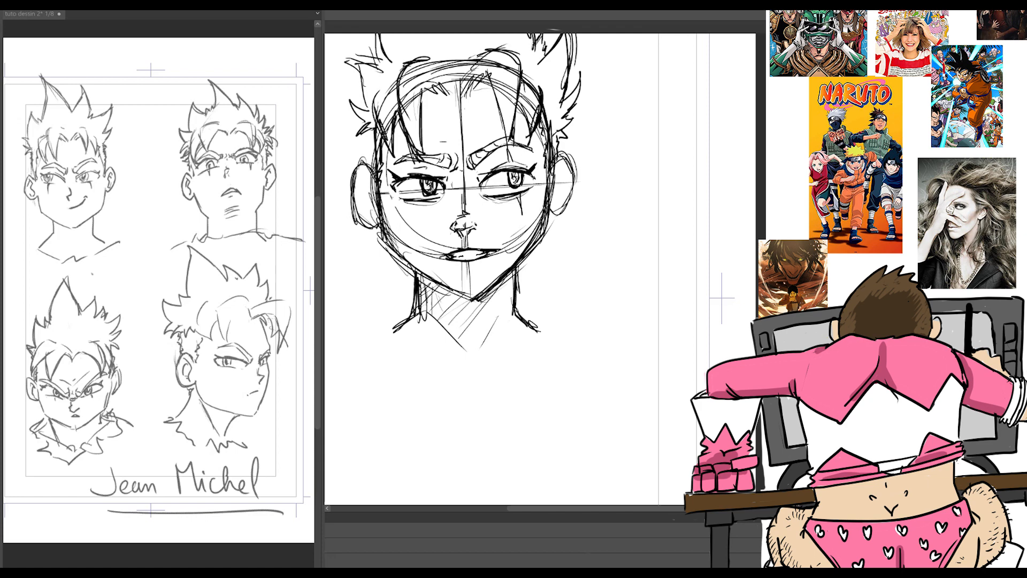
left_click_drag(459, 272, 481, 269)
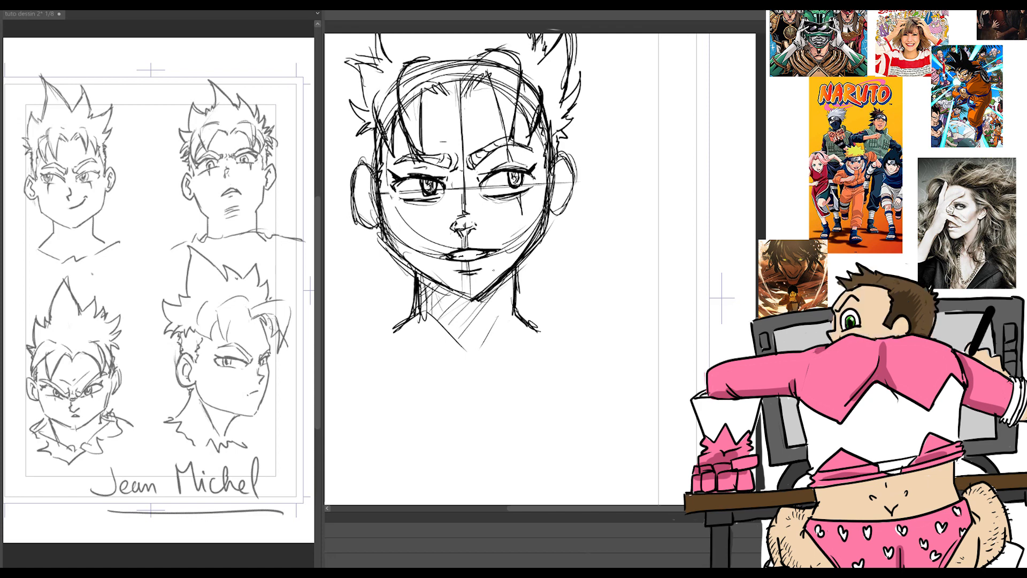
Step: Redraw the ear outlines in bolder lines with small round earrings on the lobes, undoing the stray strokes below them
left_click_drag(554, 156, 574, 160)
mouse_move(573, 160)
left_mouse_down()
mouse_move(579, 186)
mouse_move(557, 217)
left_mouse_up()
left_click_drag(557, 214, 546, 220)
left_click_drag(357, 169, 364, 226)
mouse_move(557, 204)
left_mouse_down()
mouse_move(551, 220)
mouse_move(562, 216)
left_mouse_up()
mouse_move(374, 211)
left_mouse_down()
mouse_move(364, 230)
mouse_move(377, 224)
left_mouse_up()
left_click_drag(552, 209, 557, 217)
left_click_drag(371, 220, 371, 255)
key("ctrl+z")
key("ctrl+z")
key("ctrl+z")
key("ctrl+z")
key("ctrl+z")
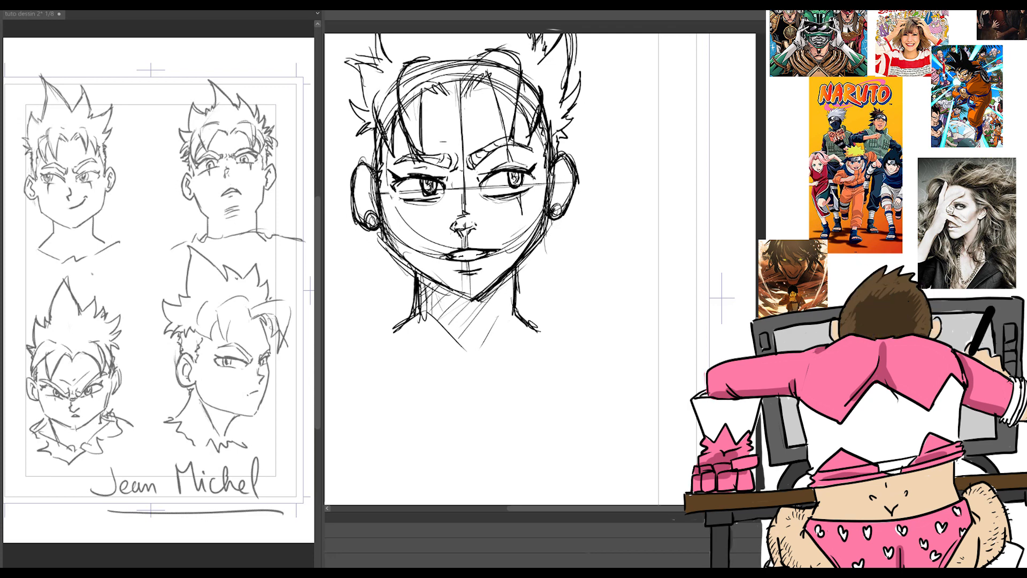
Step: Strengthen the jawline down to the chin on both sides and darken the right neck and shoulder line
left_click_drag(549, 215, 535, 247)
left_click_drag(512, 270, 495, 286)
mouse_move(382, 208)
left_mouse_down()
mouse_move(383, 241)
mouse_move(468, 299)
mouse_move(487, 292)
left_mouse_up()
mouse_move(528, 257)
left_mouse_down()
mouse_move(510, 273)
mouse_move(516, 284)
left_mouse_up()
left_click_drag(515, 309, 546, 340)
Step: Reinforce the fringe strands over the forehead and the hair along both temples with bolder lines
left_click_drag(462, 96, 488, 72)
left_click_drag(488, 72, 511, 151)
left_click_drag(499, 48, 517, 115)
left_click_drag(427, 58, 403, 132)
left_click_drag(395, 89, 419, 154)
left_click_drag(375, 129, 373, 158)
left_click_drag(564, 118, 560, 151)
scroll(639, 121, "down", 1)
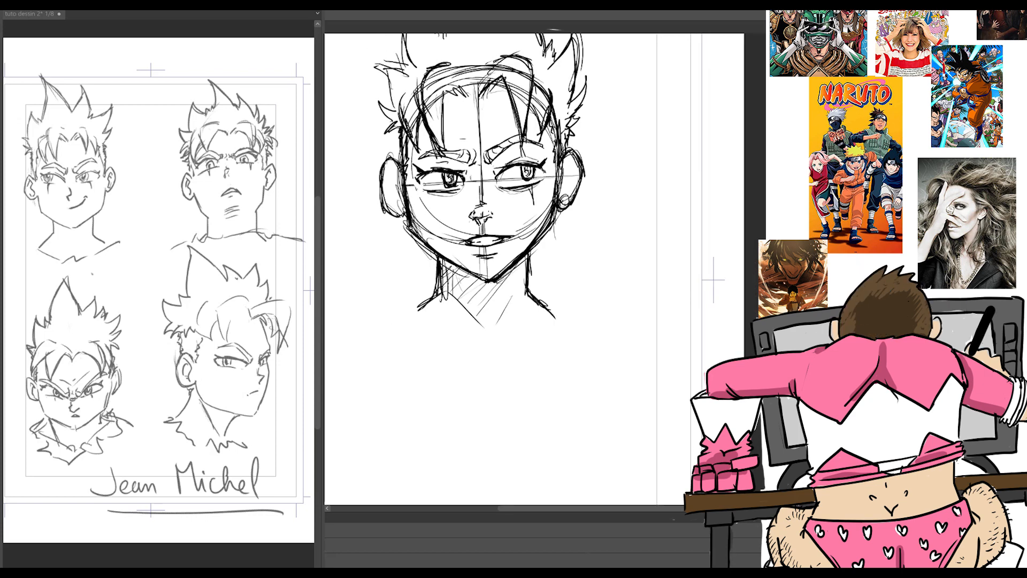
scroll(490, 214, "up", 3)
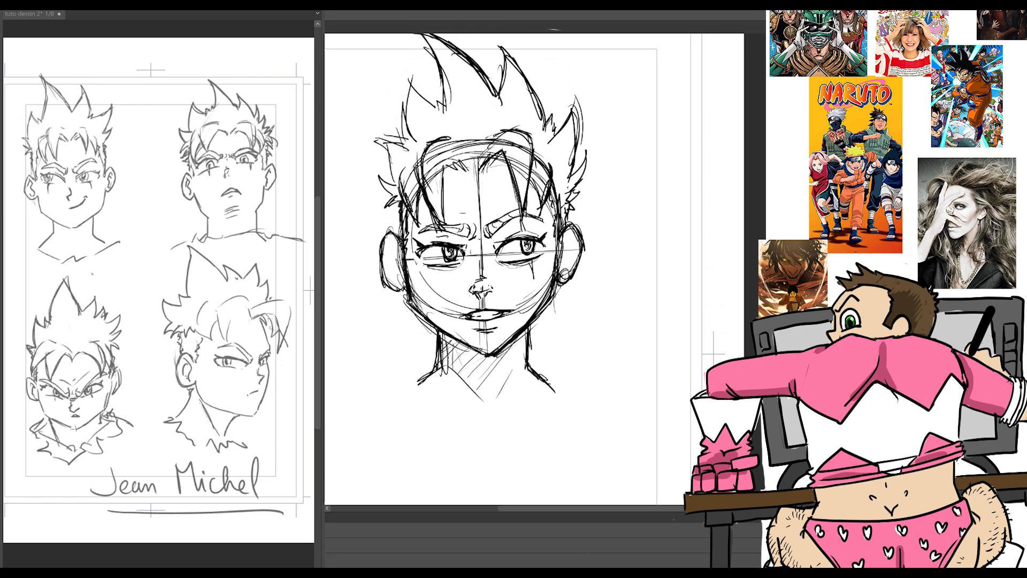
Step: Darken the nostril and draw the inner folds of both ears
mouse_move(474, 284)
left_mouse_down()
mouse_move(491, 292)
mouse_move(480, 294)
left_mouse_up()
left_click_drag(563, 249, 570, 236)
left_click_drag(564, 241, 561, 268)
mouse_move(387, 248)
left_mouse_down()
mouse_move(394, 245)
mouse_move(399, 277)
left_mouse_up()
left_click_drag(394, 247, 389, 259)
left_click_drag(574, 254, 564, 269)
left_click_drag(578, 234, 568, 270)
left_click_drag(387, 262, 404, 287)
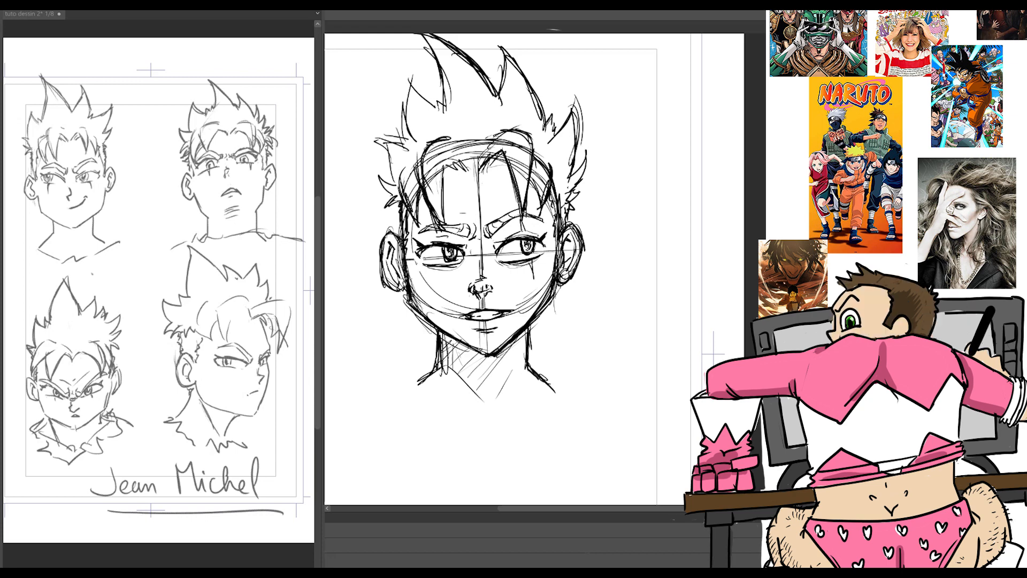
Step: Thicken and hatch the fringe strands on both sides of the forehead
mouse_move(438, 151)
left_mouse_down()
mouse_move(423, 201)
mouse_move(443, 224)
left_mouse_up()
left_click_drag(443, 175, 448, 189)
left_click_drag(409, 183, 422, 227)
mouse_move(491, 168)
left_mouse_down()
mouse_move(503, 157)
mouse_move(527, 204)
left_mouse_up()
mouse_move(544, 172)
left_mouse_down()
mouse_move(539, 195)
mouse_move(527, 193)
left_mouse_up()
left_click_drag(551, 191, 560, 206)
scroll(541, 221, "down", 3)
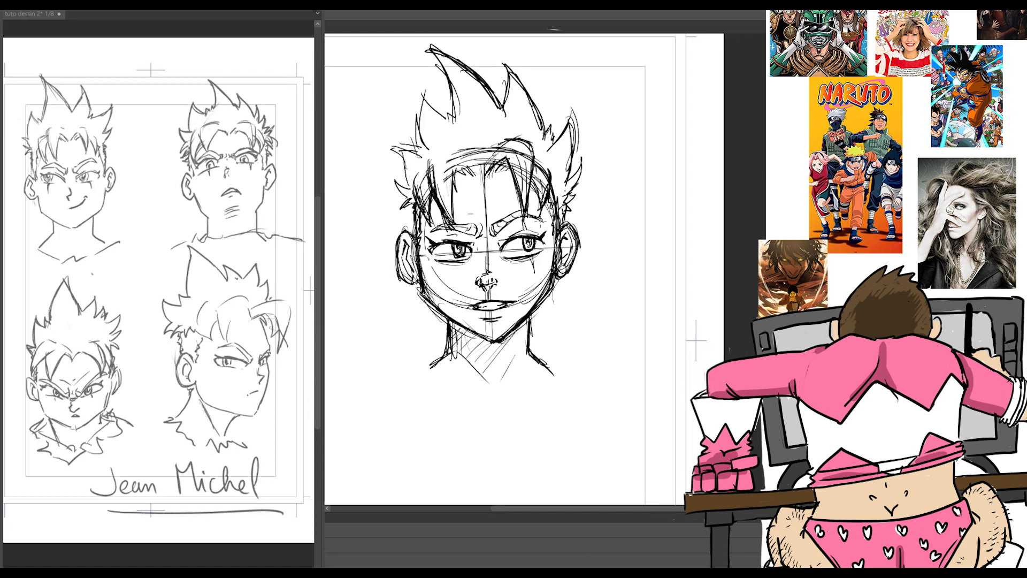
scroll(592, 256, "up", 1)
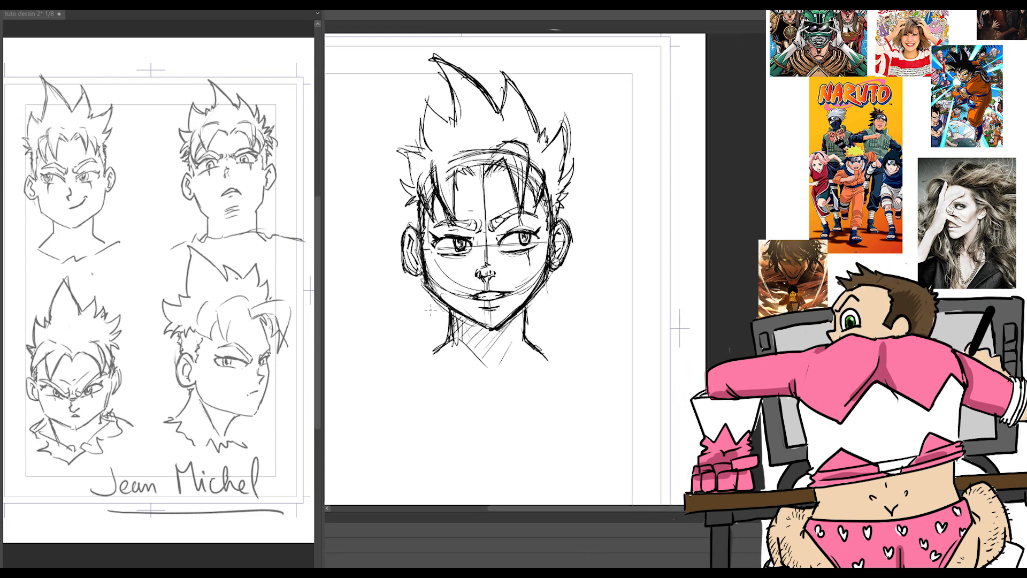
Step: Sketch the neck muscles, collarbones and shoulders, plus a square tank-top neckline and the outer edges of the upper torso
mouse_move(429, 355)
left_mouse_down()
mouse_move(494, 374)
mouse_move(512, 360)
mouse_move(559, 361)
mouse_move(459, 366)
mouse_move(415, 355)
left_mouse_up()
left_click_drag(467, 327, 494, 372)
left_click_drag(471, 350, 496, 373)
left_click_drag(512, 337, 507, 373)
mouse_move(438, 351)
left_mouse_down()
mouse_move(425, 373)
mouse_move(428, 403)
mouse_move(402, 358)
left_mouse_up()
left_click_drag(408, 357, 397, 379)
left_click_drag(425, 412, 553, 418)
mouse_move(551, 350)
left_mouse_down()
mouse_move(559, 412)
mouse_move(582, 354)
left_mouse_up()
mouse_move(581, 350)
left_mouse_down()
mouse_move(584, 390)
mouse_move(588, 369)
left_mouse_up()
left_click_drag(584, 364, 592, 416)
left_click_drag(407, 349, 381, 486)
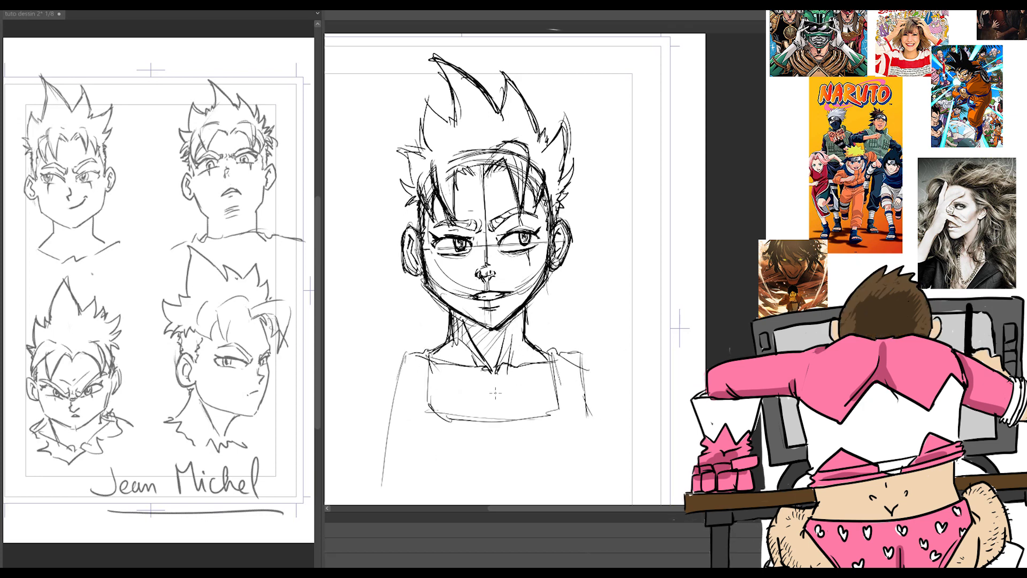
Step: Draw the chest centre line inside the neckline and extend both torso sides downward with jagged fabric folds
left_click_drag(495, 380, 497, 421)
left_click_drag(404, 354, 391, 449)
left_click_drag(391, 458, 380, 476)
left_click_drag(402, 440, 382, 469)
left_click_drag(397, 465, 382, 504)
left_click_drag(594, 455, 588, 495)
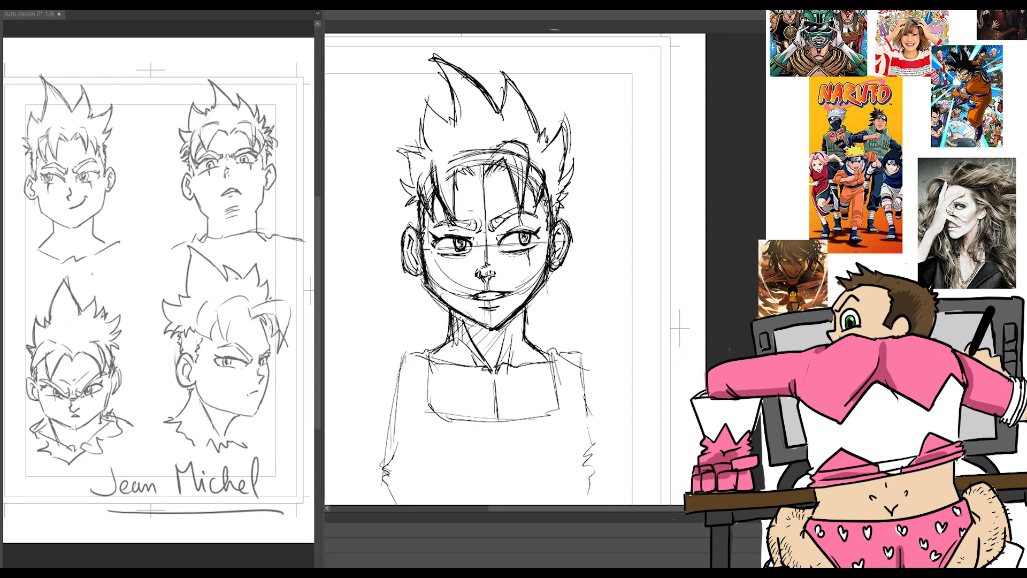
Step: Sketch the rest of the torso down to the waist, with side folds, a chest line and a curved shirt hem
scroll(516, 269, "down", 3)
left_click_drag(592, 343, 581, 363)
mouse_move(555, 364)
left_mouse_down()
mouse_move(451, 373)
mouse_move(512, 380)
left_mouse_up()
left_click_drag(583, 375, 576, 393)
left_click_drag(583, 381, 589, 466)
left_click_drag(398, 382, 402, 425)
mouse_move(401, 411)
left_mouse_down()
mouse_move(411, 461)
mouse_move(391, 463)
left_mouse_up()
mouse_move(405, 461)
left_mouse_down()
mouse_move(393, 490)
mouse_move(428, 490)
left_mouse_up()
mouse_move(593, 477)
left_mouse_down()
mouse_move(489, 500)
mouse_move(603, 457)
left_mouse_up()
left_click_drag(589, 377, 575, 444)
left_click_drag(412, 377, 401, 469)
left_click_drag(387, 364, 400, 441)
left_click_drag(410, 249, 413, 486)
Step: Rough in the rounded shoulder and upper arm muscle on the left side of the torso
mouse_move(434, 222)
left_mouse_down()
mouse_move(343, 292)
mouse_move(405, 286)
left_mouse_up()
left_click_drag(410, 242, 373, 338)
left_click_drag(354, 240, 395, 228)
left_click_drag(342, 262, 374, 335)
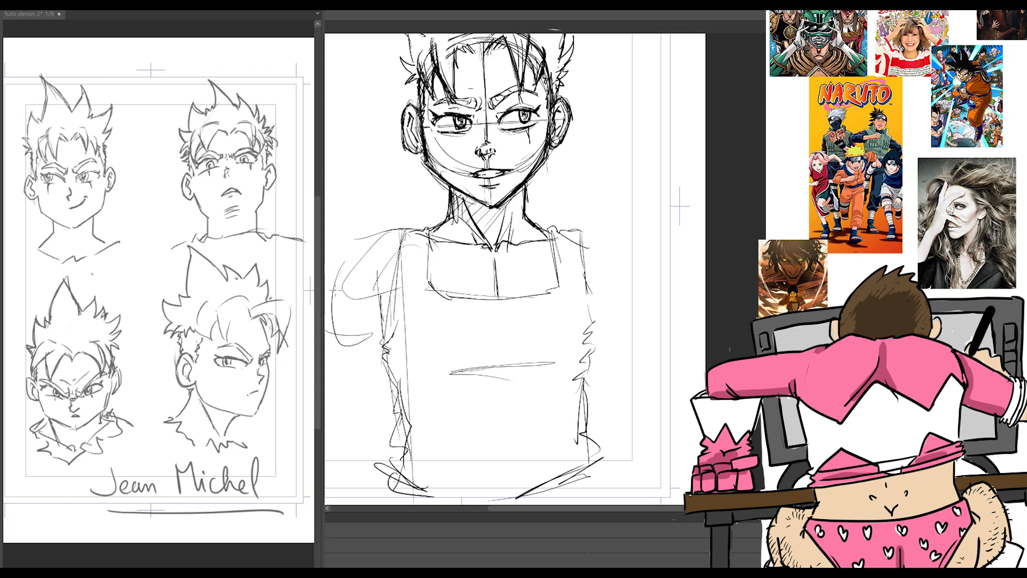
left_click_drag(350, 293, 335, 328)
Step: Rough in the rounded right shoulder and bent arm, and add forearm curves beside the torso's left side
left_click_drag(585, 272, 661, 337)
left_click_drag(636, 364, 592, 441)
left_click_drag(593, 230, 660, 329)
left_click_drag(596, 369, 642, 407)
left_click_drag(653, 332, 682, 359)
left_click_drag(658, 297, 686, 358)
left_click_drag(374, 348, 325, 416)
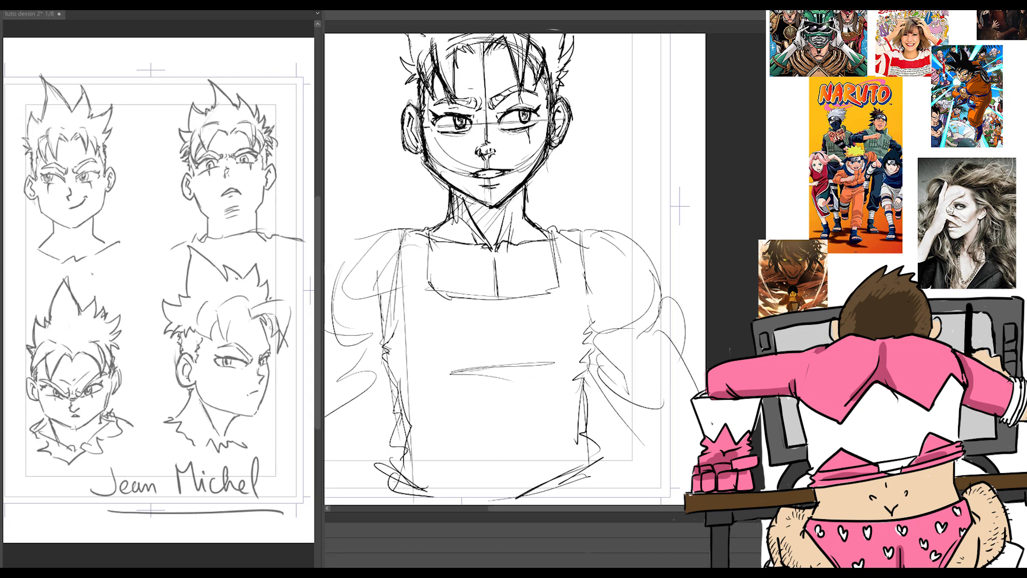
Step: Define the collarbones under the neck and darken the shoulder and upper arm on the right side of the body
mouse_move(488, 253)
left_mouse_down()
mouse_move(503, 254)
mouse_move(476, 246)
left_mouse_up()
left_click_drag(514, 233, 503, 244)
mouse_move(505, 217)
left_mouse_down()
mouse_move(497, 245)
mouse_move(609, 230)
left_mouse_up()
mouse_move(617, 232)
left_mouse_down()
mouse_move(651, 271)
mouse_move(592, 336)
left_mouse_up()
left_click_drag(653, 277, 635, 324)
Step: Strengthen the rounded shoulder, upper arm and torso edge on the left side of the body
left_click_drag(347, 243, 325, 268)
mouse_move(325, 343)
left_mouse_down()
mouse_move(381, 334)
mouse_move(339, 350)
left_mouse_up()
left_click_drag(322, 289, 354, 289)
left_click_drag(338, 450, 280, 450)
left_click_drag(377, 237, 318, 288)
mouse_move(401, 232)
left_mouse_down()
mouse_move(348, 242)
mouse_move(400, 241)
mouse_move(398, 320)
left_mouse_up()
left_click_drag(398, 315, 380, 355)
left_click_drag(402, 283, 381, 368)
Step: Darken the square neckline and the torso edge on the right side
mouse_move(428, 243)
left_mouse_down()
mouse_move(430, 293)
mouse_move(498, 307)
mouse_move(556, 292)
left_mouse_up()
left_click_drag(557, 293, 547, 276)
mouse_move(551, 227)
left_mouse_down()
mouse_move(560, 275)
mouse_move(597, 334)
mouse_move(581, 394)
left_mouse_up()
Step: Reinforce the forearm lines on both sides of the torso and darken the chest centre line
left_click_drag(590, 338, 633, 401)
left_click_drag(650, 308, 695, 393)
left_click_drag(657, 273, 705, 385)
left_click_drag(378, 344, 301, 456)
left_click_drag(324, 293, 284, 374)
scroll(570, 210, "up", 3)
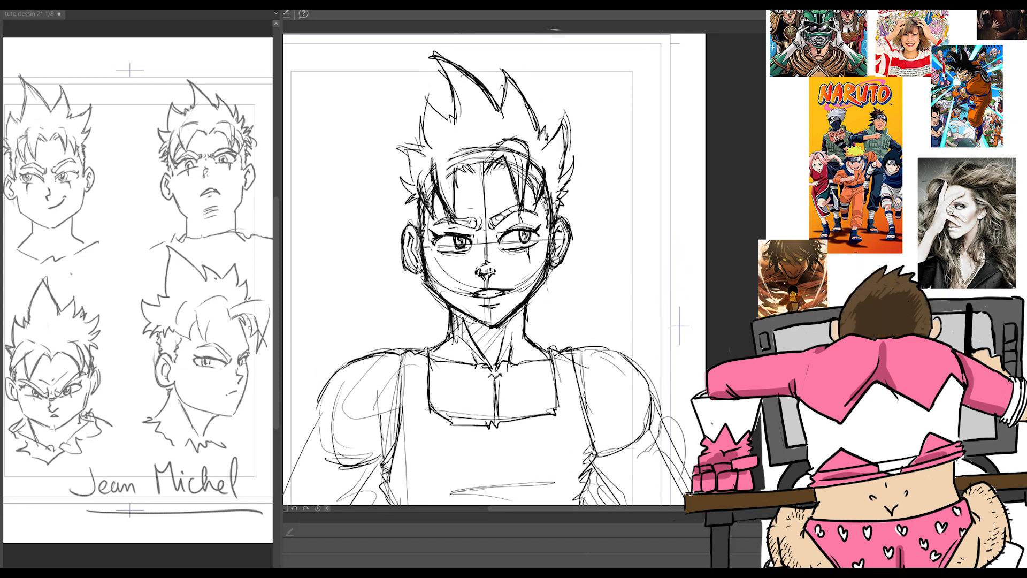
left_click_drag(498, 375, 498, 395)
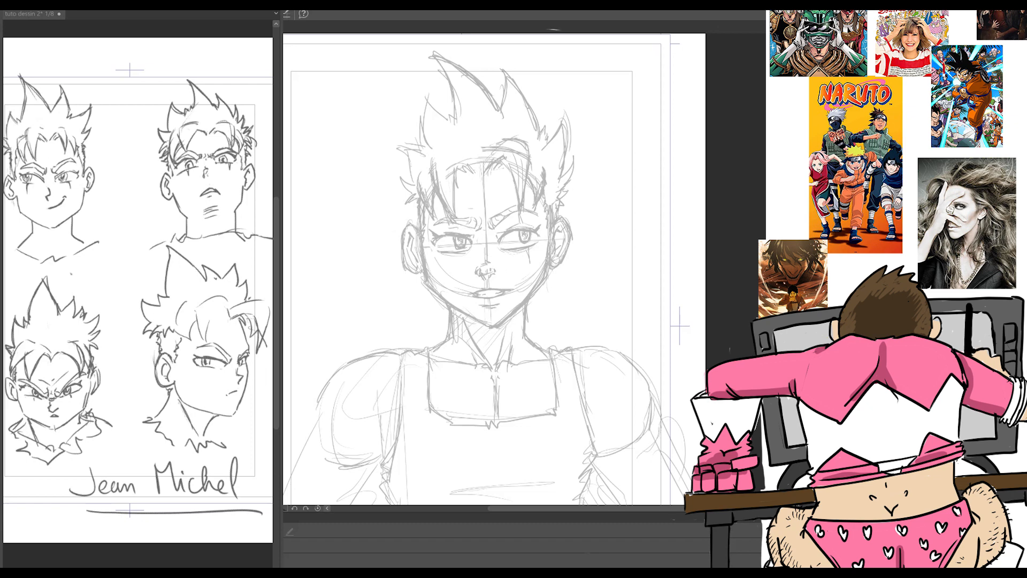
Step: Ink clean outlines of the jaw and both ears over the faded sketch
scroll(606, 326, "up", 2)
mouse_move(547, 207)
left_mouse_down()
mouse_move(549, 199)
mouse_move(570, 227)
mouse_move(544, 259)
left_mouse_up()
mouse_move(371, 214)
left_mouse_down()
mouse_move(350, 212)
mouse_move(381, 282)
mouse_move(474, 339)
mouse_move(518, 294)
mouse_move(541, 248)
left_mouse_up()
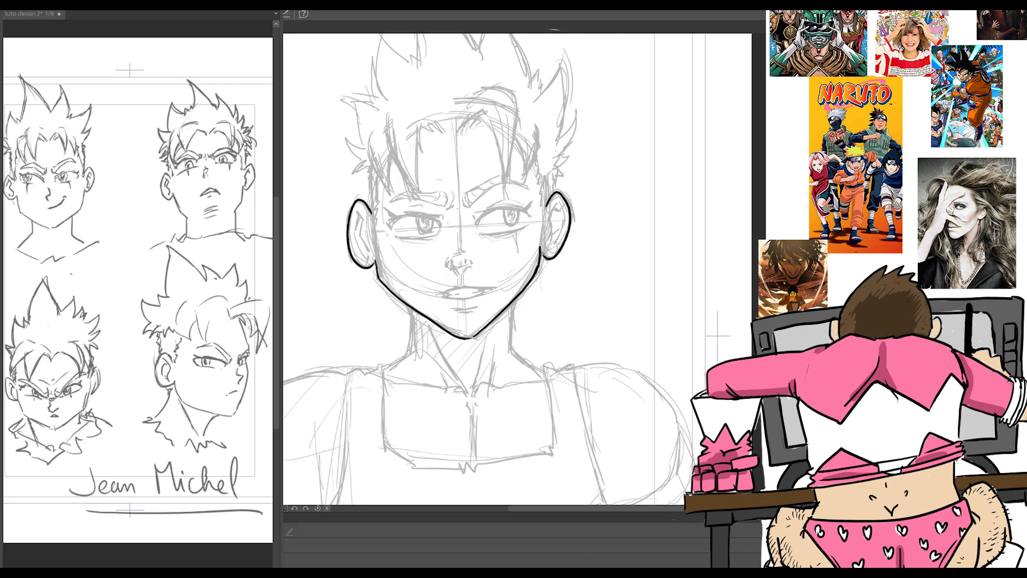
Step: Ink both sides of the neck from under the jaw down to the start of the shoulders
mouse_move(377, 274)
left_mouse_down()
mouse_move(373, 258)
mouse_move(395, 296)
mouse_move(467, 338)
mouse_move(514, 319)
mouse_move(511, 352)
left_mouse_up()
key("ctrl+z")
mouse_move(411, 308)
left_mouse_down()
mouse_move(410, 353)
mouse_move(411, 326)
left_mouse_up()
left_click_drag(511, 342, 525, 360)
left_click_drag(411, 347, 399, 363)
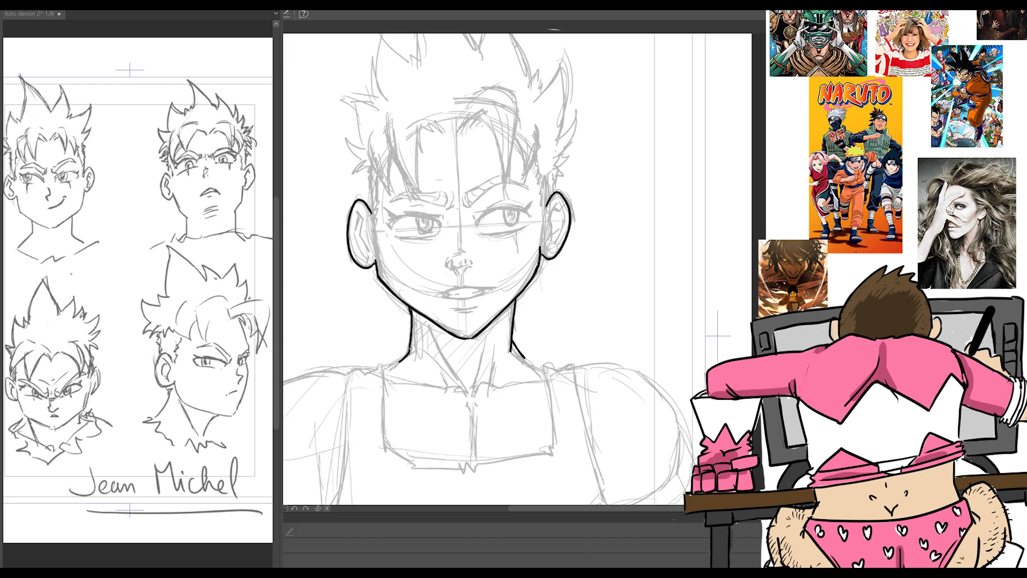
Step: Ink the jagged sideburns between the hair and the ears on both sides of the face
scroll(351, 247, "up", 2)
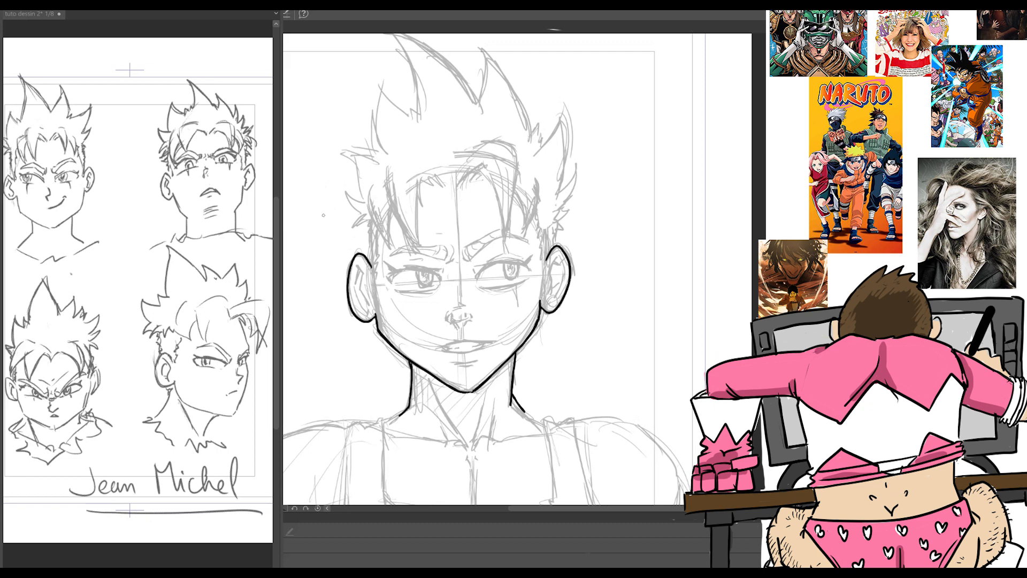
left_click_drag(376, 234, 382, 292)
key("ctrl+z")
key("ctrl+z")
key("ctrl+z")
mouse_move(538, 209)
left_mouse_down()
mouse_move(535, 266)
mouse_move(544, 269)
left_mouse_up()
left_click_drag(369, 223, 369, 258)
left_click_drag(557, 209, 551, 243)
Step: Ink the pointed fringe locks over the forehead and the hair spikes on the left side of the head
mouse_move(368, 206)
left_mouse_down()
mouse_move(392, 246)
mouse_move(392, 212)
left_mouse_up()
left_click_drag(387, 177, 418, 247)
mouse_move(418, 246)
left_mouse_down()
mouse_move(415, 198)
mouse_move(422, 207)
mouse_move(430, 188)
mouse_move(484, 162)
mouse_move(503, 241)
mouse_move(518, 158)
mouse_move(524, 236)
mouse_move(538, 206)
left_mouse_up()
mouse_move(367, 227)
left_mouse_down()
mouse_move(353, 206)
mouse_move(354, 164)
mouse_move(381, 88)
mouse_move(418, 117)
left_mouse_up()
Step: Ink the tall spikes on top of the head and continue the hair outline toward the right side
scroll(481, 267, "up", 3)
mouse_move(418, 207)
left_mouse_down()
mouse_move(389, 120)
mouse_move(483, 216)
mouse_move(487, 146)
mouse_move(517, 194)
left_mouse_up()
key("ctrl+z")
left_click_drag(487, 146, 497, 163)
mouse_move(494, 148)
left_mouse_down()
mouse_move(522, 221)
mouse_move(551, 203)
mouse_move(557, 278)
left_mouse_up()
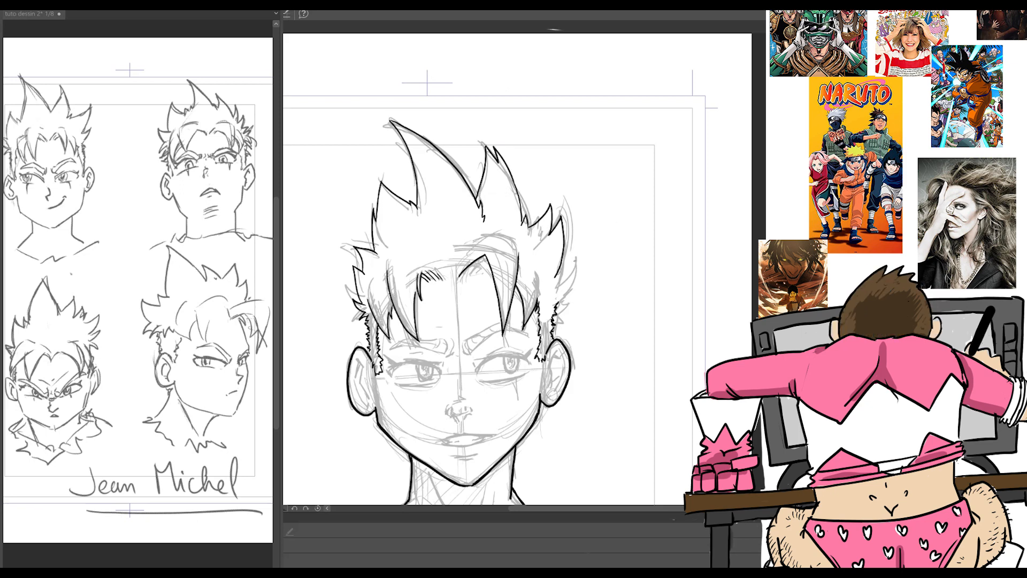
Step: Ink the outer jagged hair spikes down the right side of the head toward the ear
key("ctrl+z")
left_click_drag(550, 233, 565, 256)
mouse_move(561, 258)
left_mouse_down()
mouse_move(572, 249)
mouse_move(562, 265)
mouse_move(574, 283)
left_mouse_up()
mouse_move(574, 283)
left_mouse_down()
mouse_move(561, 278)
mouse_move(567, 296)
left_mouse_up()
left_click_drag(568, 296, 558, 292)
mouse_move(558, 292)
left_mouse_down()
mouse_move(555, 306)
mouse_move(537, 299)
mouse_move(546, 314)
left_mouse_up()
key("ctrl+z")
left_click_drag(368, 315, 373, 322)
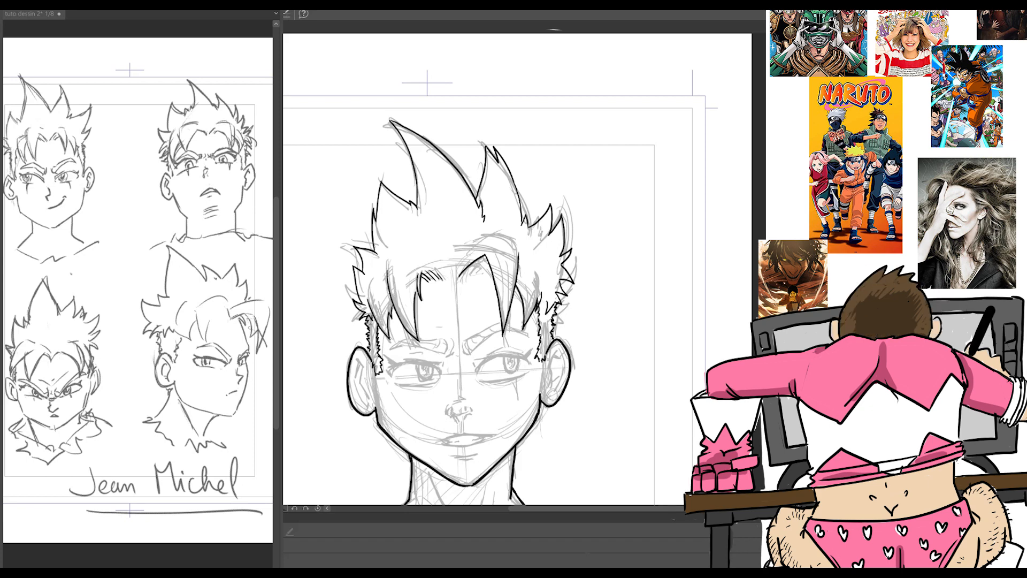
Step: Join the right-side spikes to the sideburn and add short strand lines at the roots of the fringe
key("ctrl+z")
key("ctrl+z")
key("ctrl+z")
mouse_move(558, 304)
left_mouse_down()
mouse_move(537, 289)
mouse_move(545, 309)
left_mouse_up()
mouse_move(460, 278)
left_mouse_down()
mouse_move(485, 264)
mouse_move(438, 299)
left_mouse_up()
mouse_move(446, 282)
left_mouse_down()
mouse_move(439, 307)
mouse_move(464, 301)
mouse_move(455, 286)
left_mouse_up()
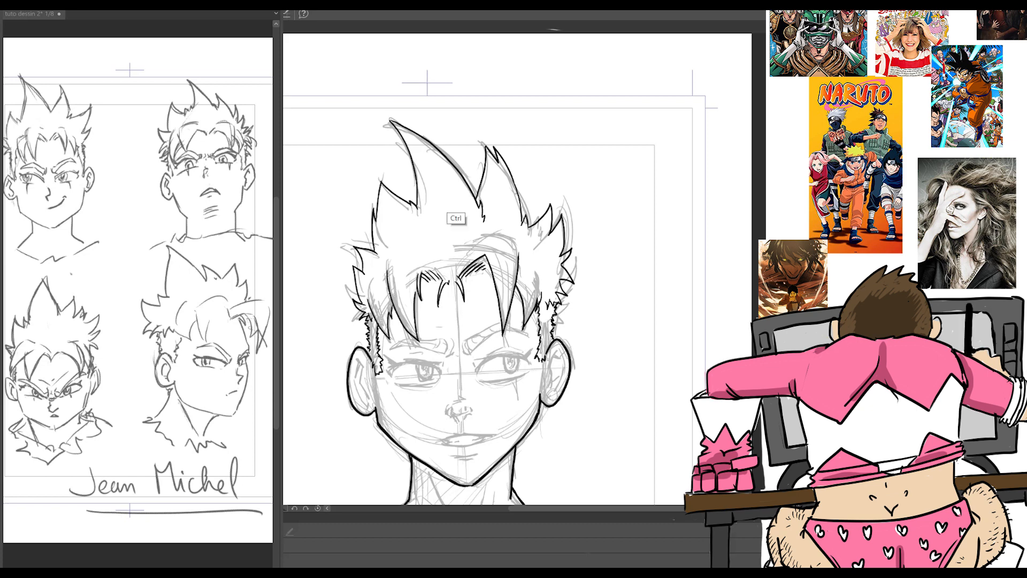
Step: Ink the slightly open mouth with visible teeth, the lower lip shadow and the small line under the nose
scroll(511, 293, "down", 2)
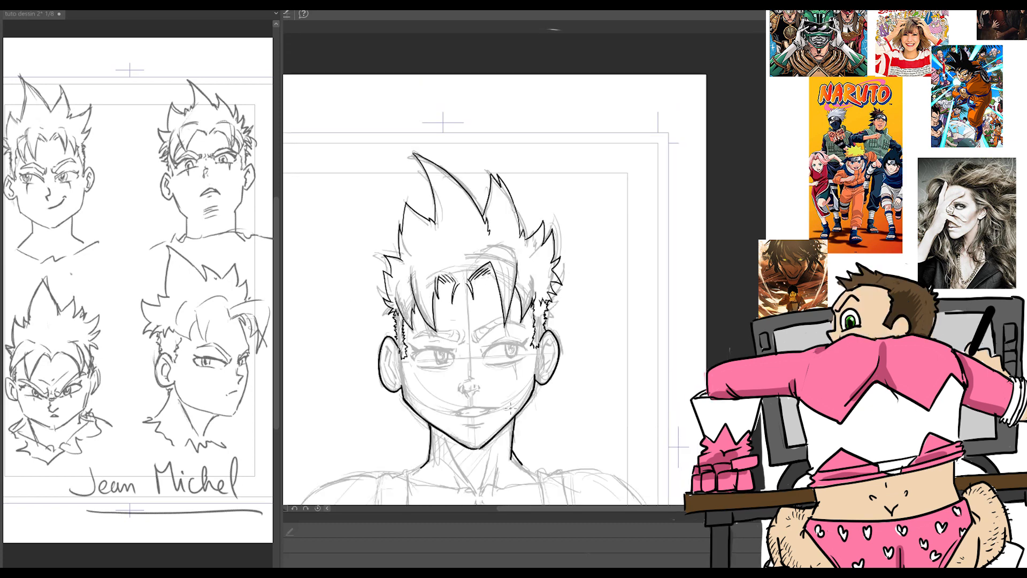
scroll(491, 406, "up", 2)
mouse_move(427, 415)
left_mouse_down()
mouse_move(501, 408)
mouse_move(464, 407)
mouse_move(452, 420)
mouse_move(490, 413)
left_mouse_up()
left_click_drag(455, 419, 472, 419)
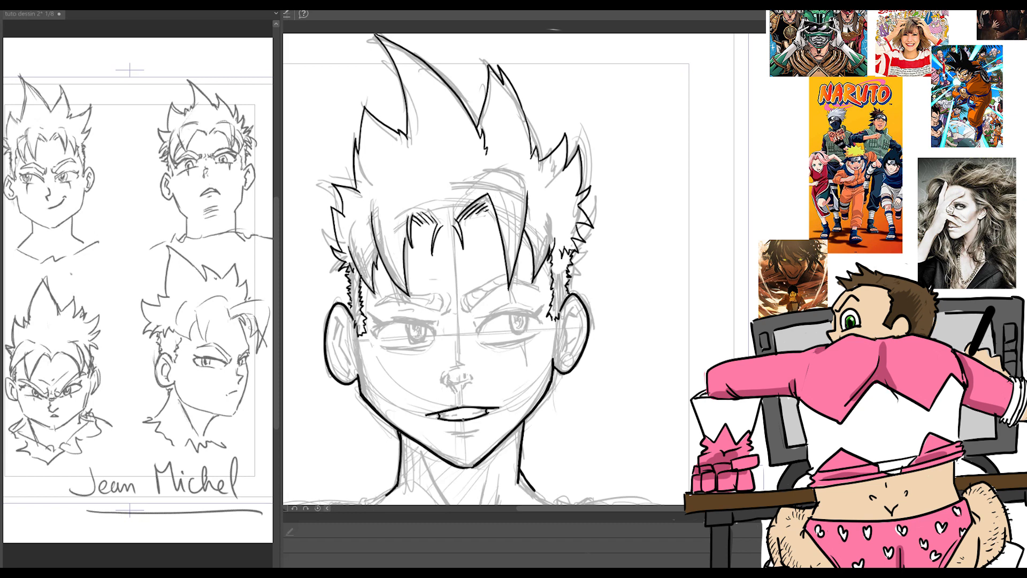
left_click_drag(447, 415, 459, 414)
left_click_drag(470, 413, 484, 410)
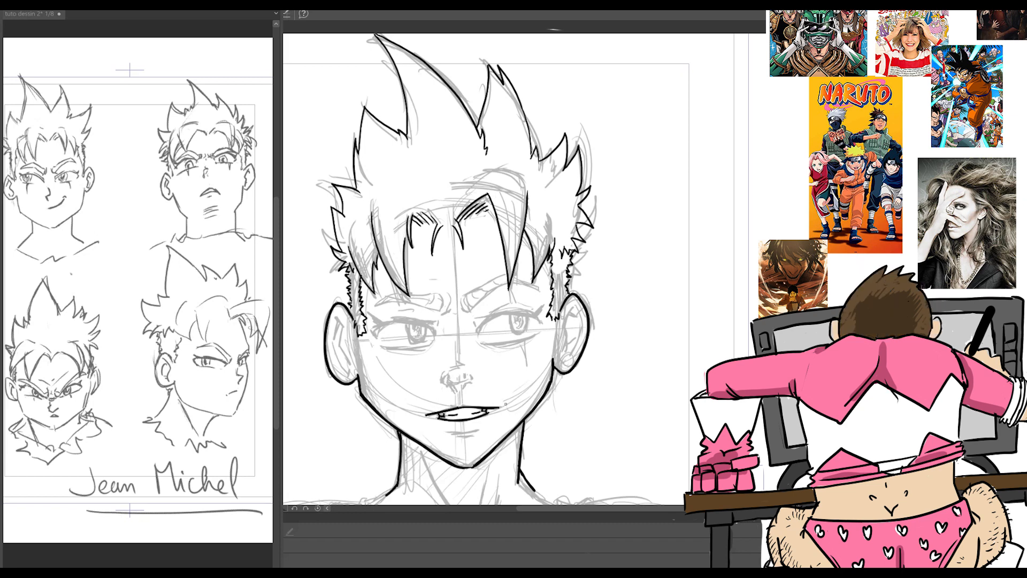
left_click_drag(447, 431, 476, 433)
left_click_drag(452, 398, 467, 397)
left_click_drag(433, 413, 439, 418)
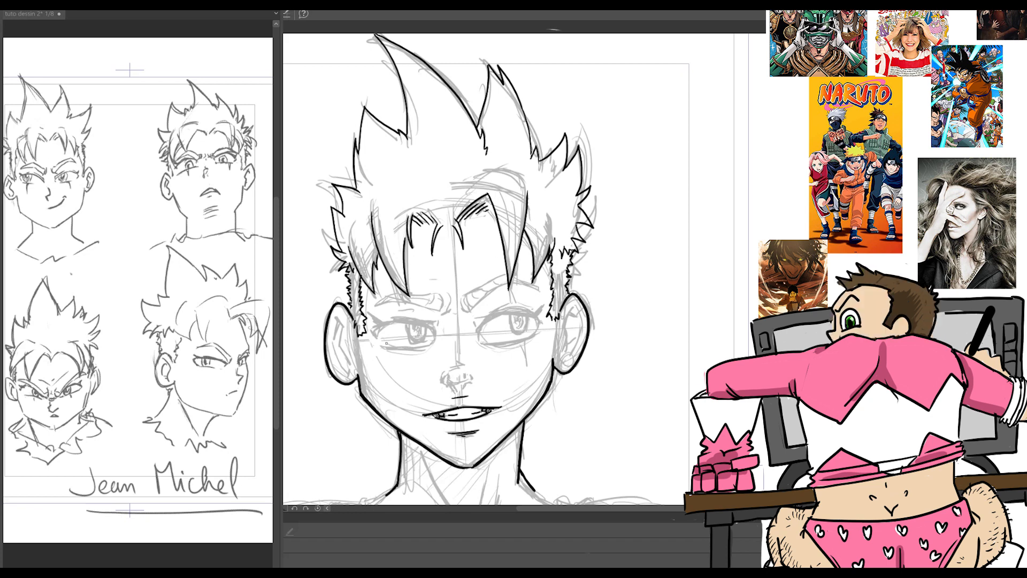
Step: Ink the upper lash lines of both eyes with pointed outer corners
left_click_drag(573, 310, 563, 328)
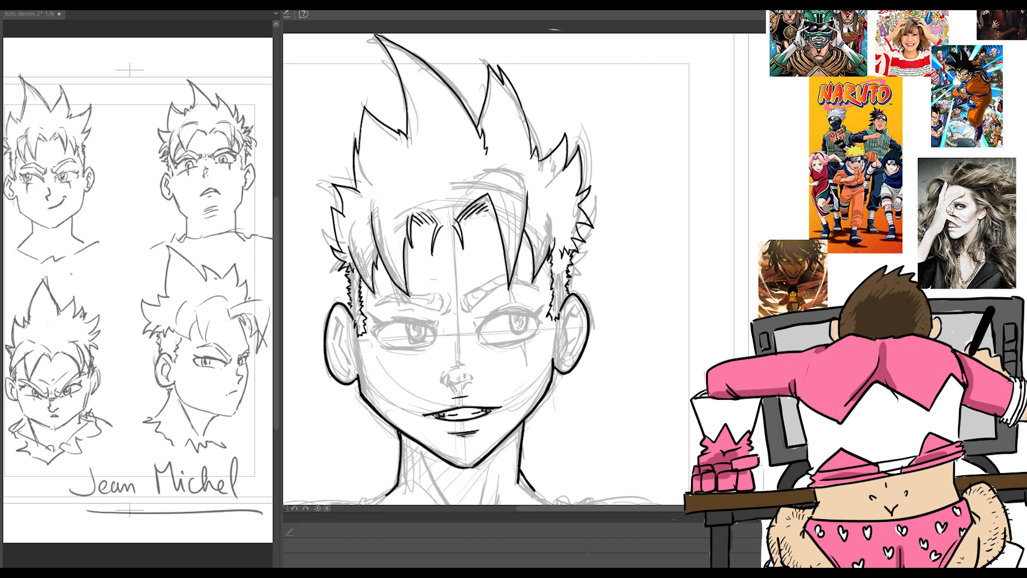
left_click_drag(479, 332, 540, 309)
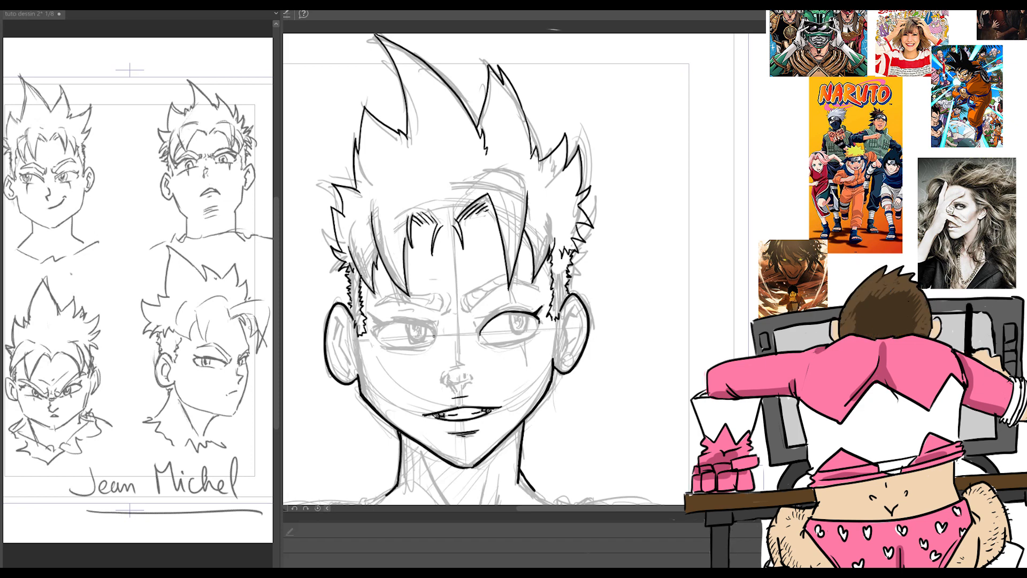
left_click_drag(434, 329, 379, 322)
mouse_move(381, 323)
left_mouse_down()
mouse_move(369, 315)
mouse_move(494, 316)
left_mouse_up()
key("ctrl+z")
key("ctrl+z")
mouse_move(420, 326)
left_mouse_down()
mouse_move(435, 320)
mouse_move(422, 320)
left_mouse_up()
Step: Ink the lower lids of both eyes with thick tapered strokes
left_click_drag(485, 342, 534, 335)
left_click_drag(488, 344, 533, 338)
left_click_drag(515, 346, 534, 338)
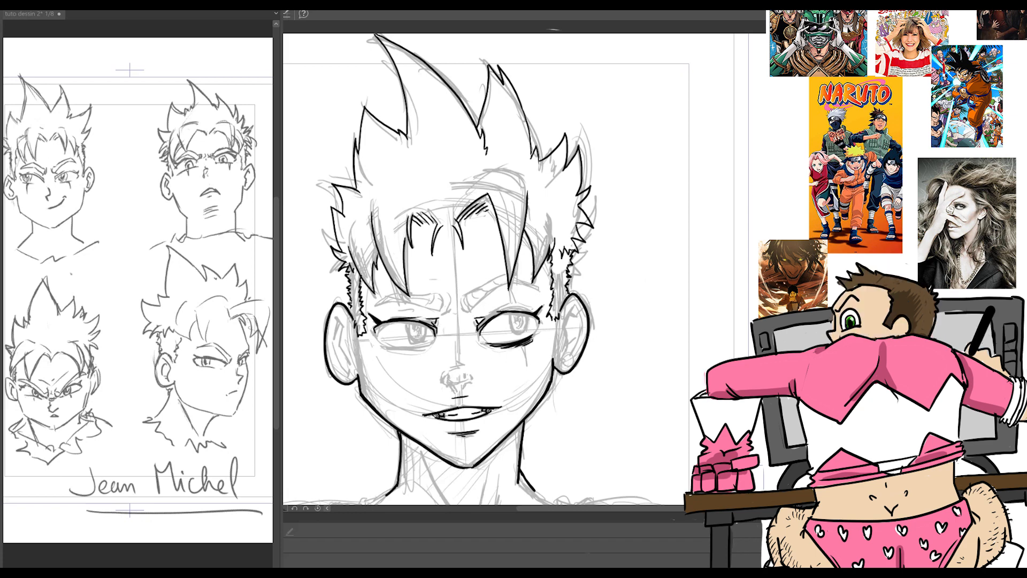
left_click_drag(380, 344, 421, 349)
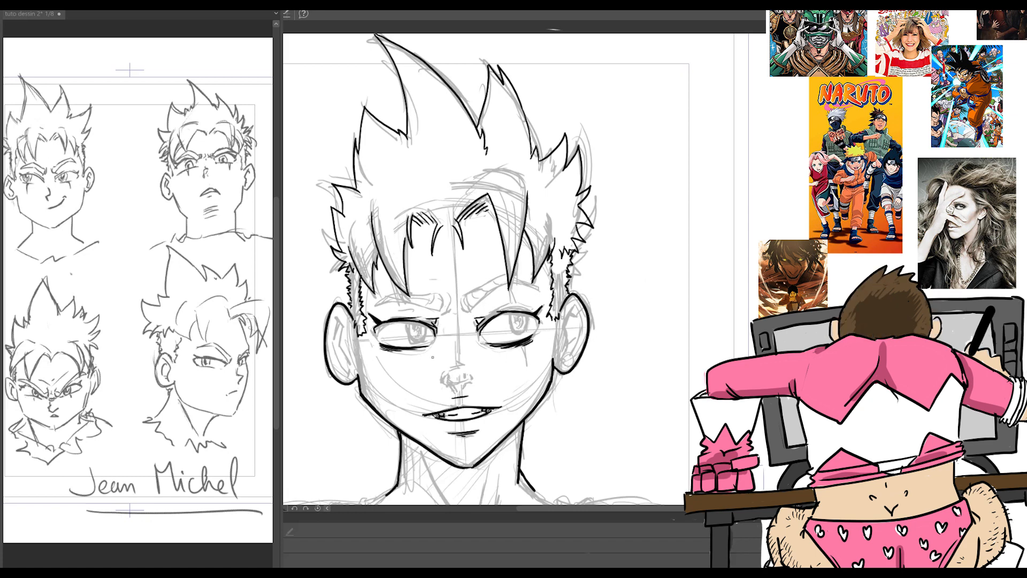
Step: Ink the vertical scar across the right-hand eye and complete the eyelid creases and eye corners
left_click_drag(522, 345, 527, 362)
left_click_drag(514, 307, 511, 283)
mouse_move(513, 286)
left_mouse_down()
mouse_move(517, 306)
mouse_move(531, 307)
left_mouse_up()
left_click_drag(384, 318, 412, 315)
left_click_drag(537, 327, 526, 341)
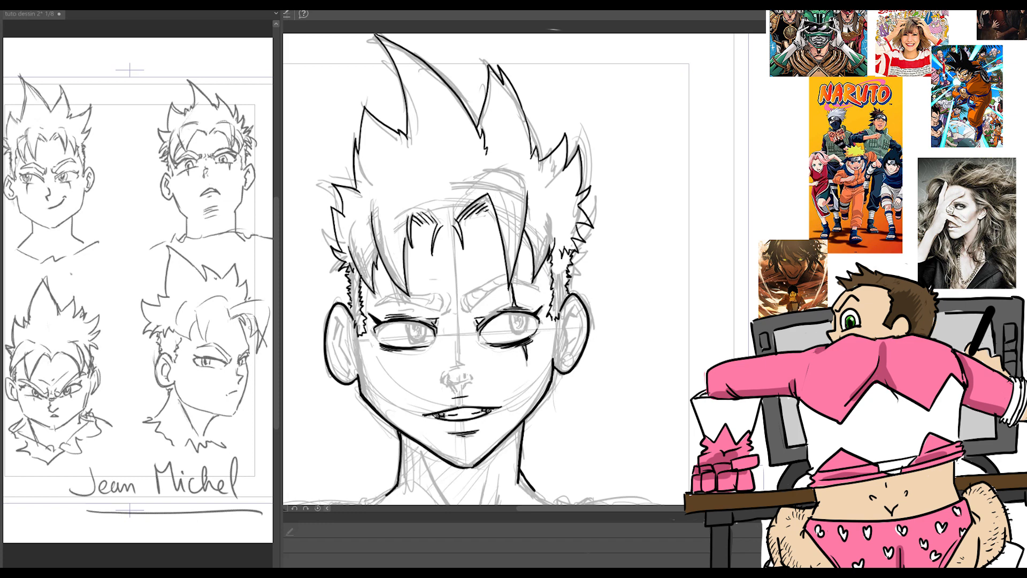
left_click_drag(434, 339, 426, 347)
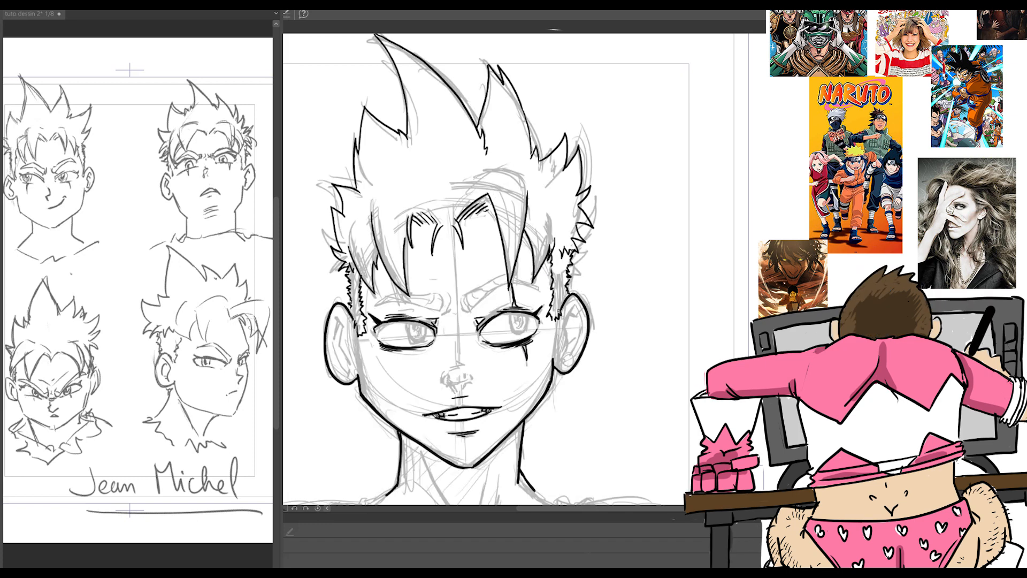
Step: Ink both eyebrows, fill them with diagonal hatching and add frown creases between them
mouse_move(449, 294)
left_mouse_down()
mouse_move(442, 316)
mouse_move(467, 316)
mouse_move(448, 317)
mouse_move(507, 282)
mouse_move(540, 288)
mouse_move(476, 289)
left_mouse_up()
left_click_drag(473, 291, 512, 272)
key("ctrl+z")
mouse_move(466, 299)
left_mouse_down()
mouse_move(494, 281)
mouse_move(540, 286)
mouse_move(389, 293)
mouse_move(372, 307)
mouse_move(428, 307)
left_mouse_up()
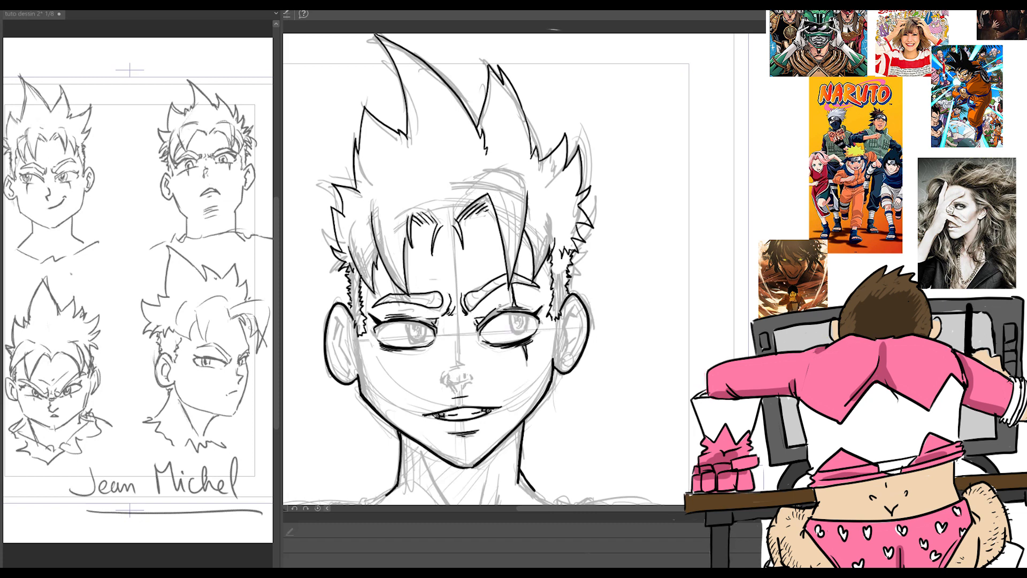
left_click_drag(397, 308, 416, 311)
mouse_move(484, 309)
left_mouse_down()
mouse_move(504, 304)
mouse_move(472, 293)
mouse_move(525, 277)
left_mouse_up()
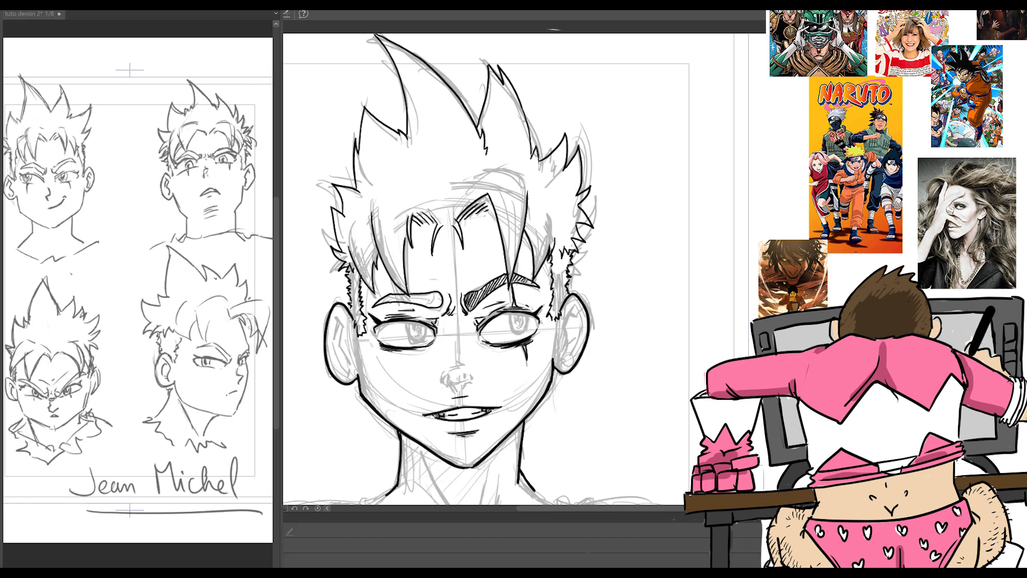
left_click_drag(380, 302, 437, 300)
Step: Ink the nose with its tip, nostrils and short bridge lines between the eyes
mouse_move(463, 389)
left_mouse_down()
mouse_move(472, 381)
mouse_move(444, 383)
mouse_move(476, 373)
mouse_move(464, 363)
left_mouse_up()
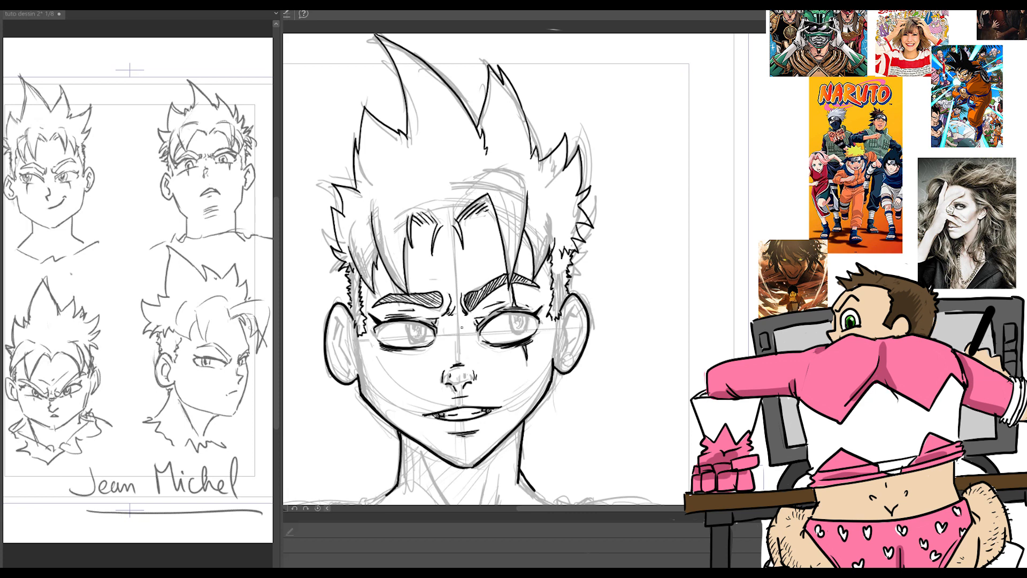
left_click_drag(463, 318, 464, 332)
left_click_drag(452, 324, 454, 333)
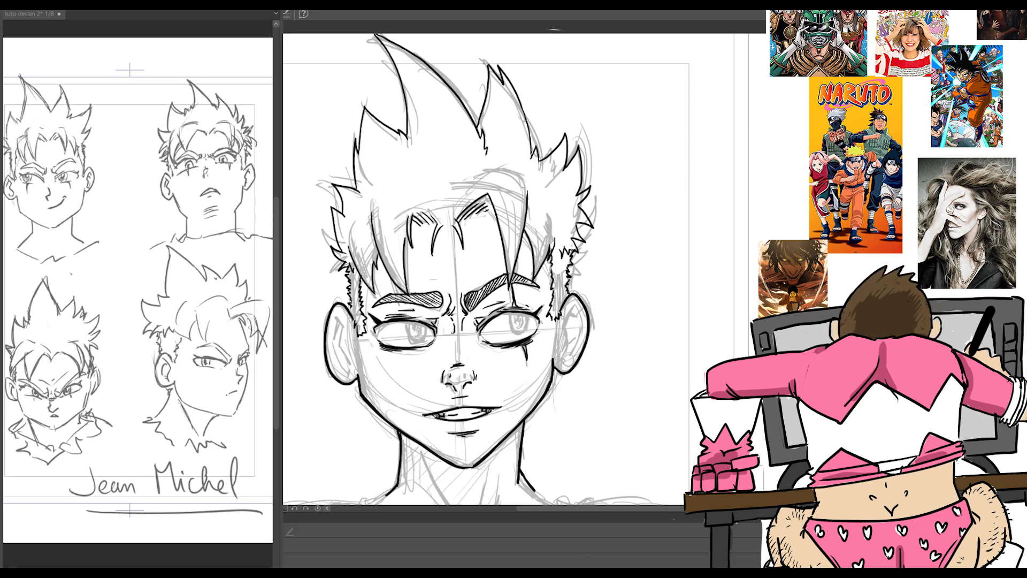
left_click_drag(473, 368, 474, 378)
left_click_drag(459, 381, 460, 395)
Step: Draw the inner fold lines inside both ears
mouse_move(575, 303)
left_mouse_down()
mouse_move(567, 338)
mouse_move(569, 327)
left_mouse_up()
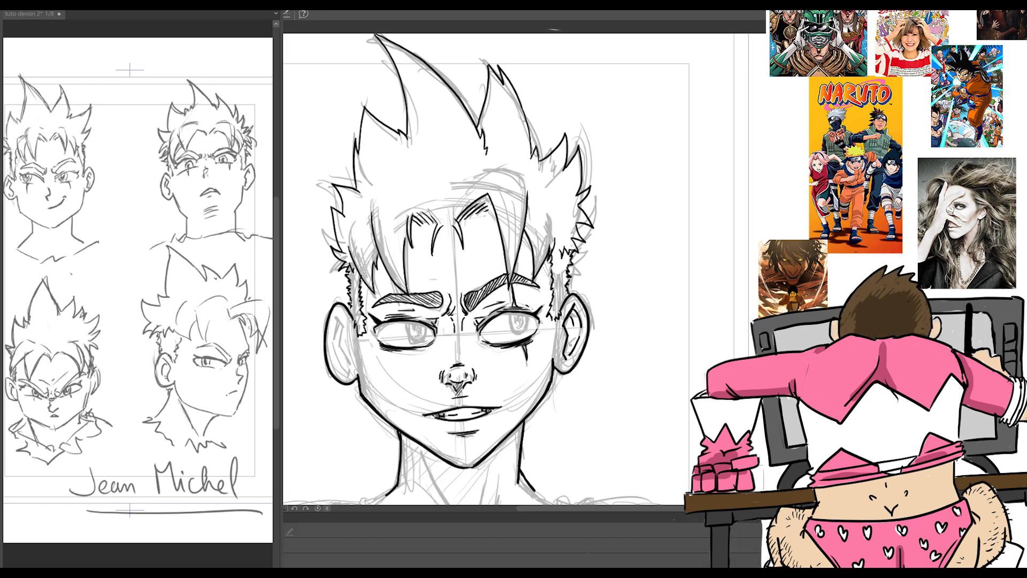
mouse_move(342, 316)
left_mouse_down()
mouse_move(349, 374)
mouse_move(335, 345)
left_mouse_up()
left_click_drag(340, 361, 345, 376)
left_click_drag(344, 328, 342, 347)
left_click_drag(349, 365, 346, 373)
Step: Reinforce the sideburn edges and fill both sideburns with diagonal hatching
left_click_drag(352, 308, 346, 280)
left_click_drag(350, 282, 345, 272)
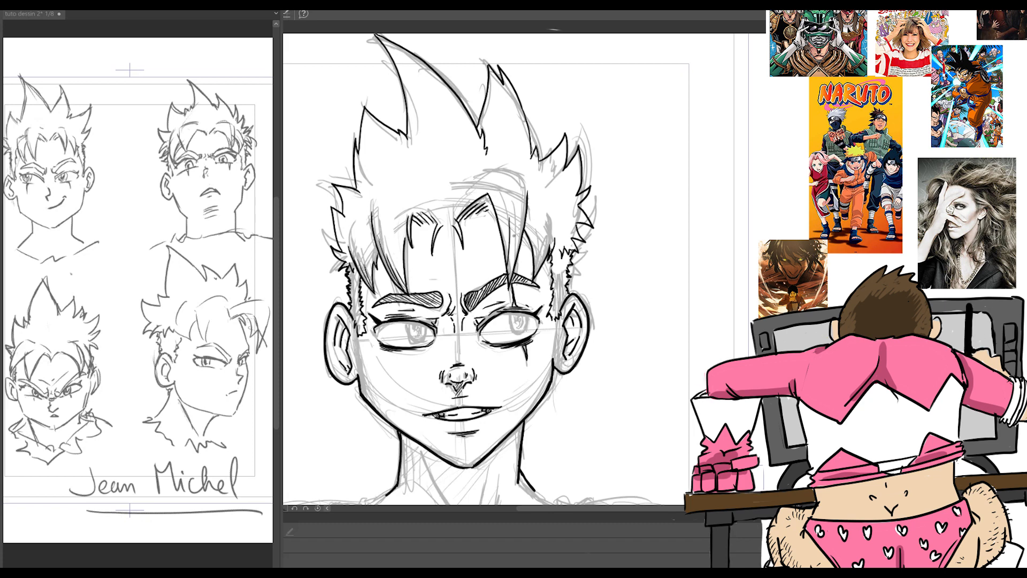
left_click_drag(356, 319, 365, 331)
mouse_move(351, 305)
left_mouse_down()
mouse_move(362, 320)
mouse_move(359, 305)
left_mouse_up()
left_click_drag(349, 270, 359, 285)
left_click_drag(561, 251, 553, 275)
left_click_drag(566, 270, 556, 292)
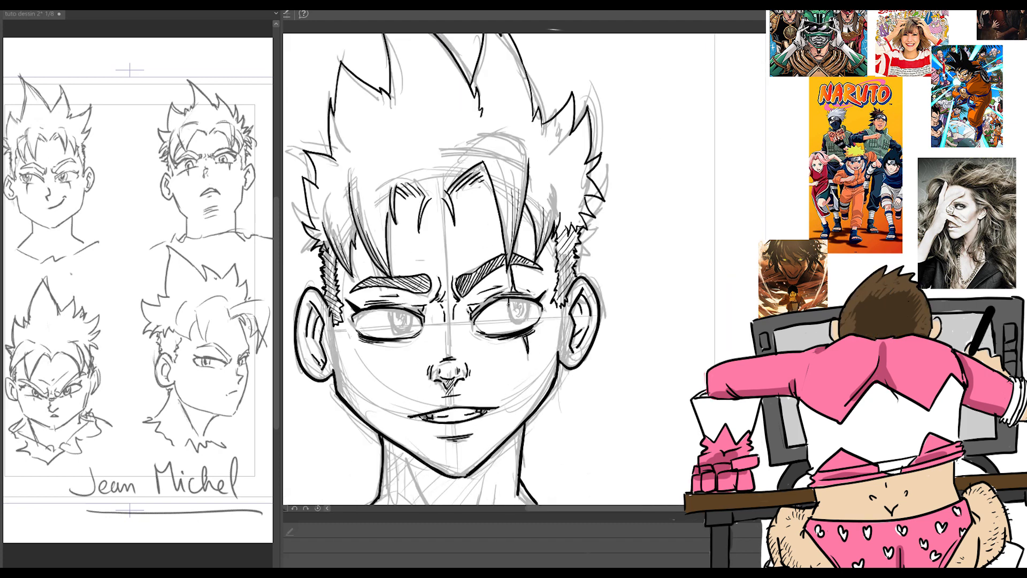
Step: Outline the irises in both eyes, partly tucked under the upper lids
left_click_drag(508, 302, 515, 325)
mouse_move(515, 325)
left_mouse_down()
mouse_move(530, 321)
mouse_move(517, 325)
left_mouse_up()
left_click_drag(389, 309, 392, 325)
left_click_drag(393, 322, 411, 333)
left_click_drag(411, 312, 411, 330)
Step: Fill the pupils and shade the irises of both eyes, leaving small highlights
mouse_move(523, 301)
left_mouse_down()
mouse_move(519, 319)
mouse_move(521, 305)
left_mouse_up()
left_click_drag(516, 299, 520, 312)
left_click_drag(396, 309, 403, 324)
left_click_drag(397, 312, 403, 318)
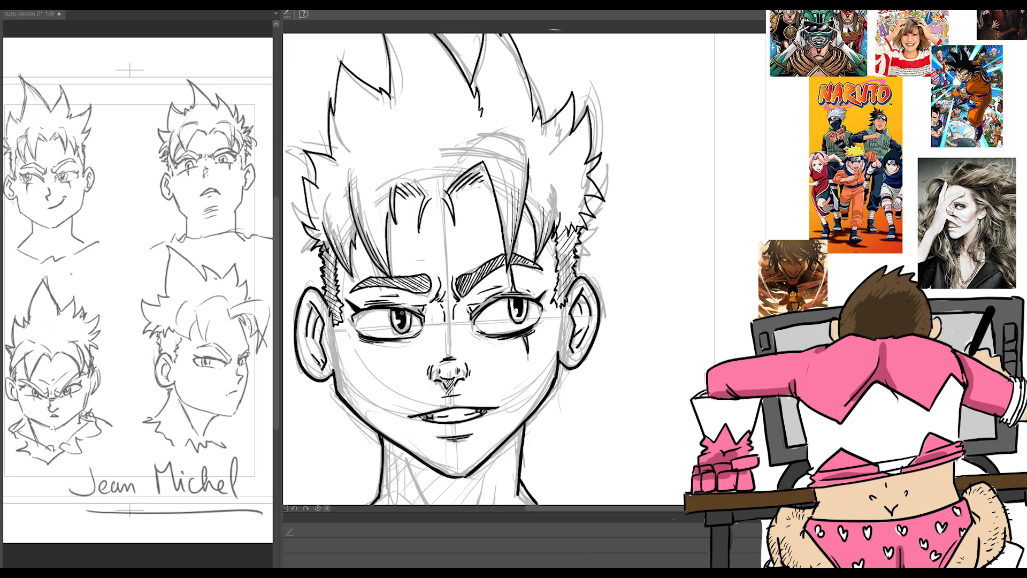
left_click_drag(406, 310, 408, 319)
left_click_drag(519, 301, 525, 312)
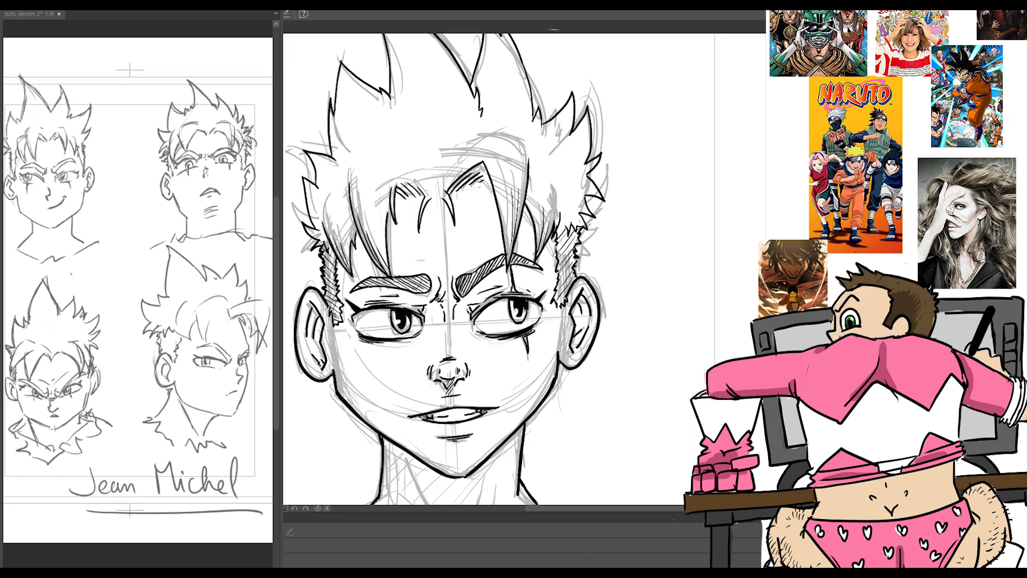
key("ctrl+z")
scroll(526, 342, "down", 3)
scroll(545, 343, "up", 5)
left_click_drag(345, 311, 350, 322)
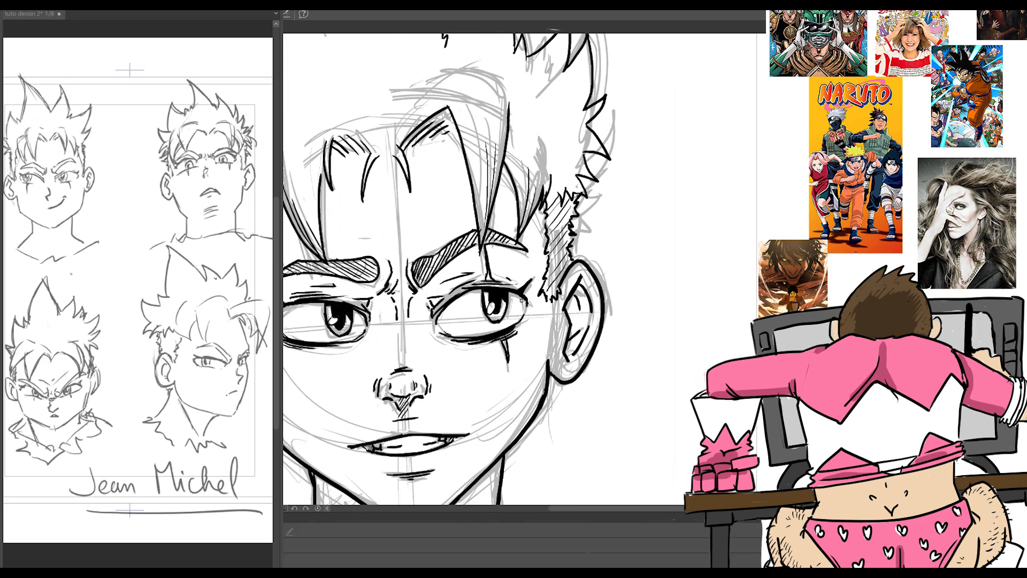
Step: Add thin strand lines inside the hair spikes on the top and both sides of the head
scroll(521, 300, "down", 2)
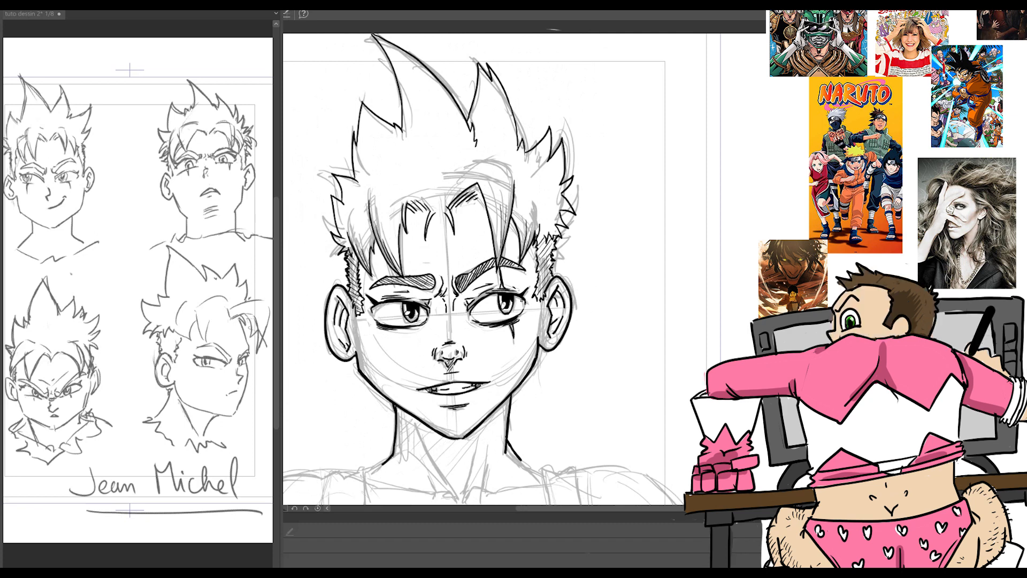
mouse_move(375, 36)
left_mouse_down()
mouse_move(398, 73)
mouse_move(405, 128)
left_mouse_up()
left_click_drag(406, 80, 411, 118)
left_click_drag(483, 78, 484, 134)
mouse_move(549, 130)
left_mouse_down()
mouse_move(541, 147)
mouse_move(555, 160)
left_mouse_up()
left_click_drag(560, 150, 547, 171)
left_click_drag(337, 208, 340, 226)
left_click_drag(342, 181, 350, 200)
left_click_drag(362, 108, 370, 154)
left_click_drag(354, 141, 374, 185)
left_click_drag(353, 212, 348, 228)
left_click_drag(503, 162, 541, 211)
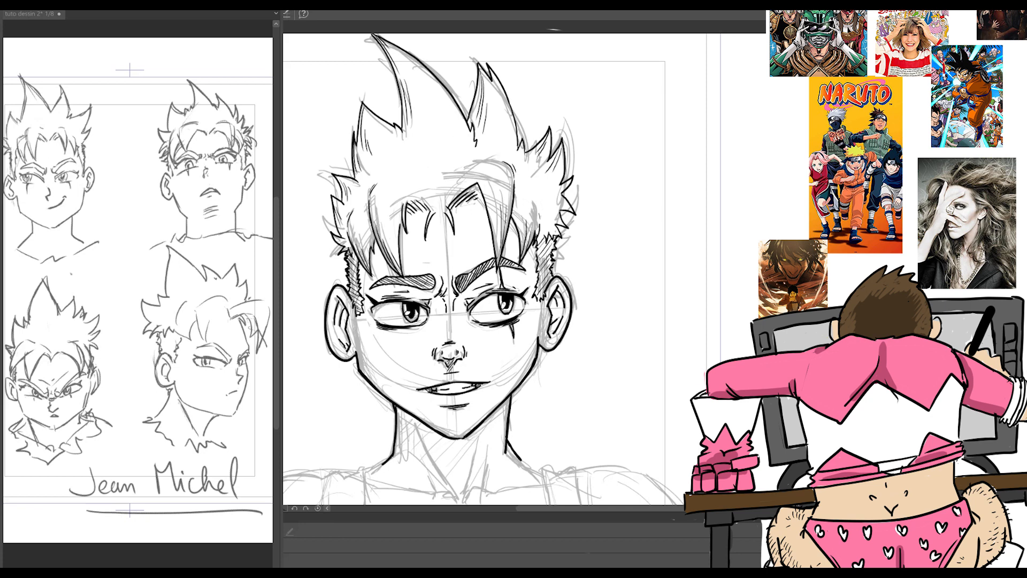
Step: Thicken the outlines of the left hair spikes and the long fringe lock above the scarred eye
key("ctrl+minus")
key("ctrl+plus")
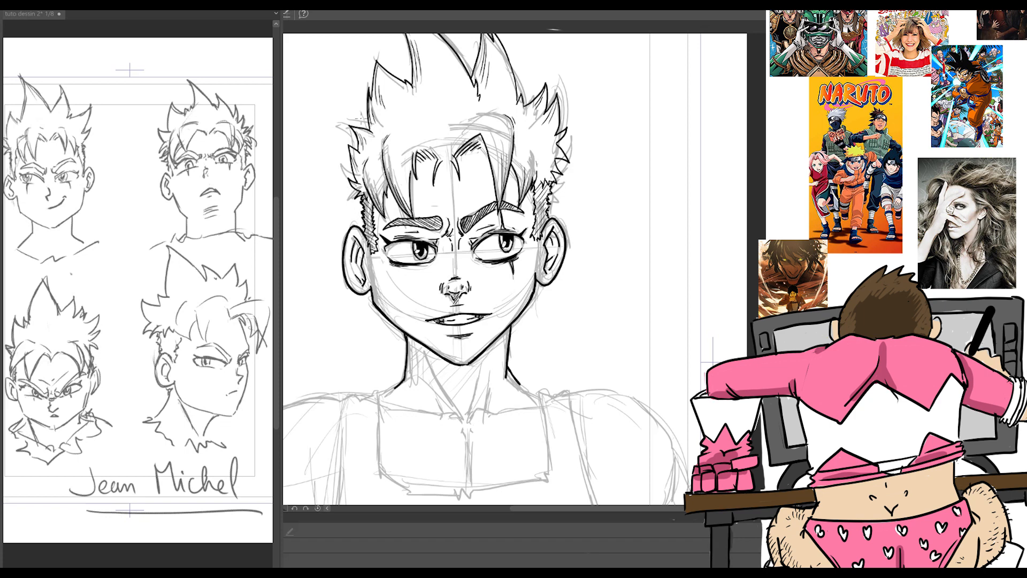
scroll(515, 269, "up", 3)
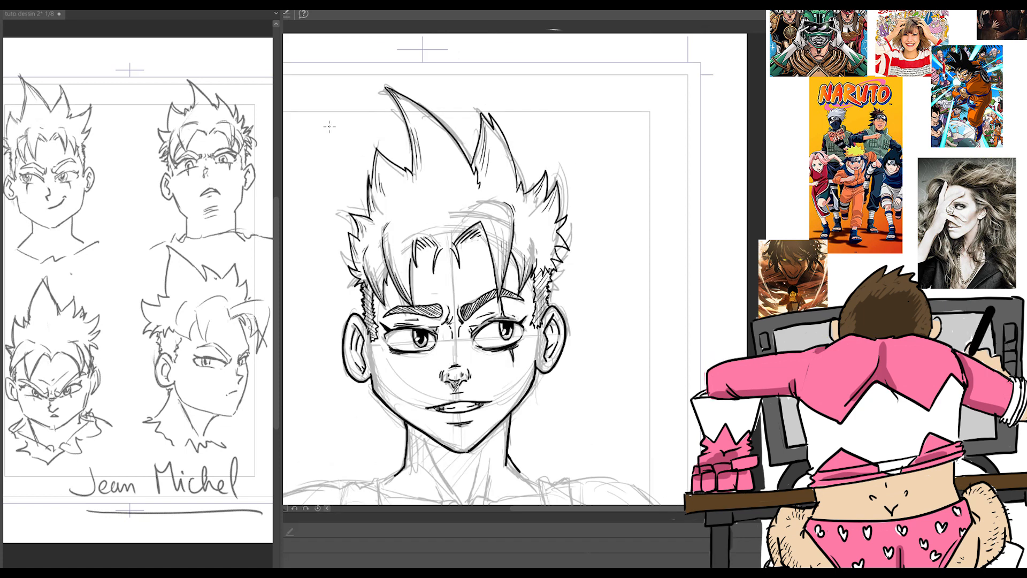
mouse_move(386, 87)
left_mouse_down()
mouse_move(412, 173)
mouse_move(376, 148)
mouse_move(370, 218)
mouse_move(348, 214)
mouse_move(359, 260)
left_mouse_up()
mouse_move(455, 242)
left_mouse_down()
mouse_move(481, 223)
mouse_move(499, 304)
left_mouse_up()
left_click_drag(514, 220, 499, 299)
left_click_drag(511, 251, 521, 286)
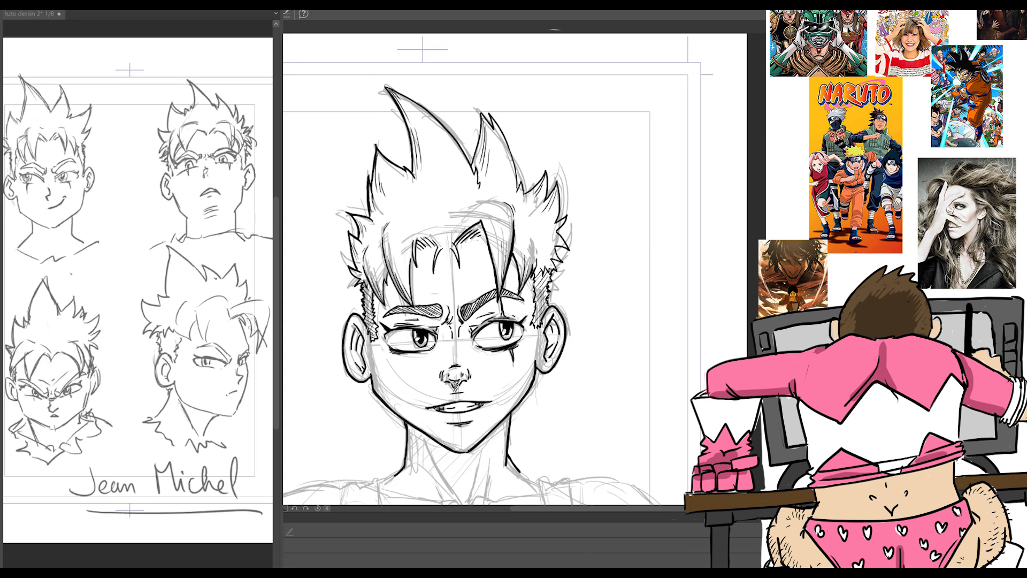
Step: Thicken the left fringe lock and side hair, then undo the most recent strokes
left_click_drag(409, 264, 413, 303)
mouse_move(383, 239)
left_mouse_down()
mouse_move(408, 304)
mouse_move(381, 301)
left_mouse_up()
left_click_drag(362, 266, 386, 308)
mouse_move(552, 258)
left_mouse_down()
mouse_move(557, 270)
mouse_move(564, 262)
left_mouse_up()
key("ctrl+z")
key("ctrl+z")
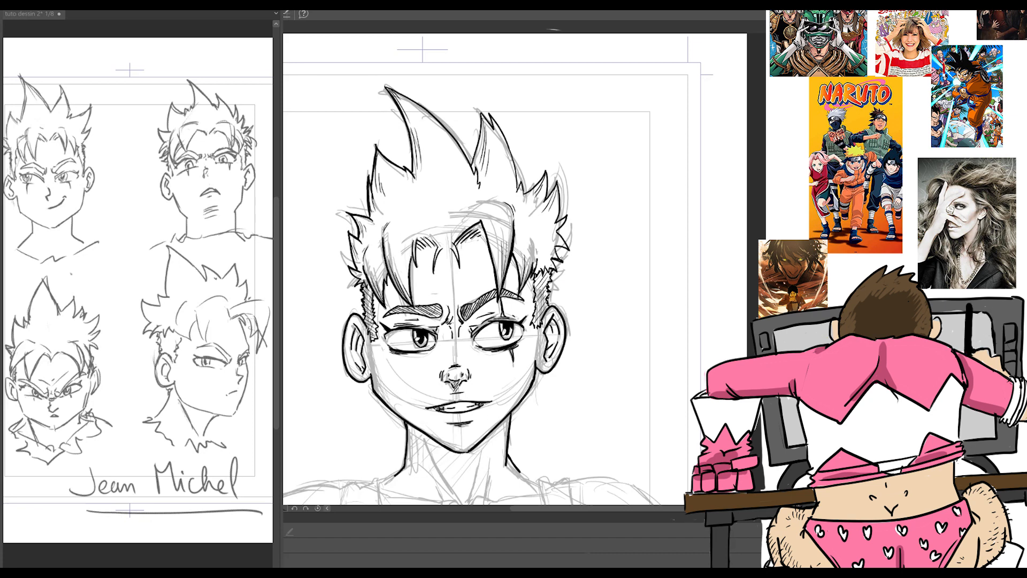
key("ctrl+z")
Step: Add short strand marks in the side hair and at the hair roots above the fringe
left_click_drag(537, 245, 539, 261)
left_click_drag(541, 246, 543, 258)
left_click_drag(366, 253, 369, 272)
left_click_drag(429, 212, 435, 218)
left_click_drag(432, 212, 464, 220)
left_click_drag(463, 208, 470, 219)
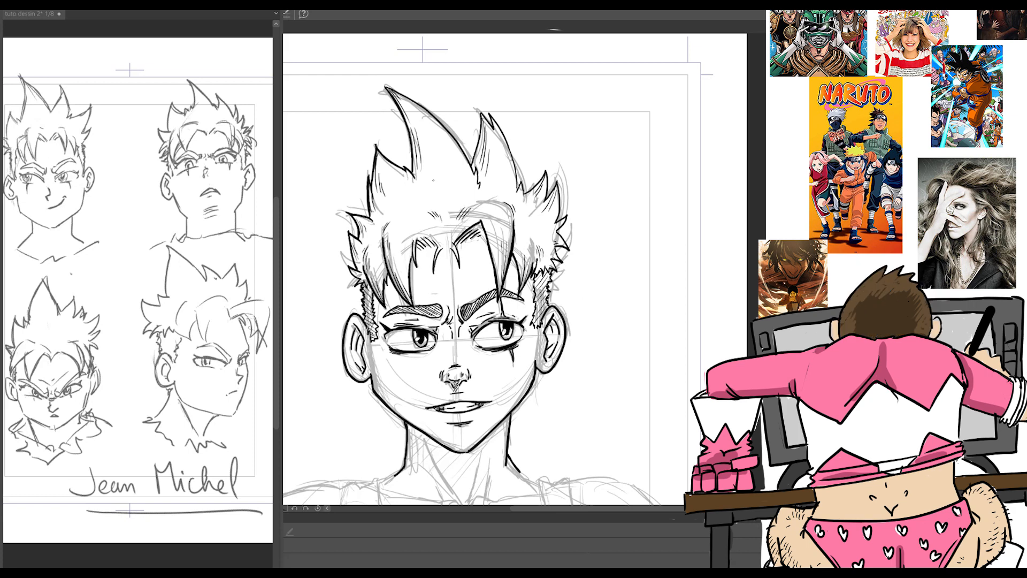
Step: Add thin strand lines inside the two tallest hair spikes and touch up the hatching of the left eyebrow
left_click_drag(493, 120, 517, 191)
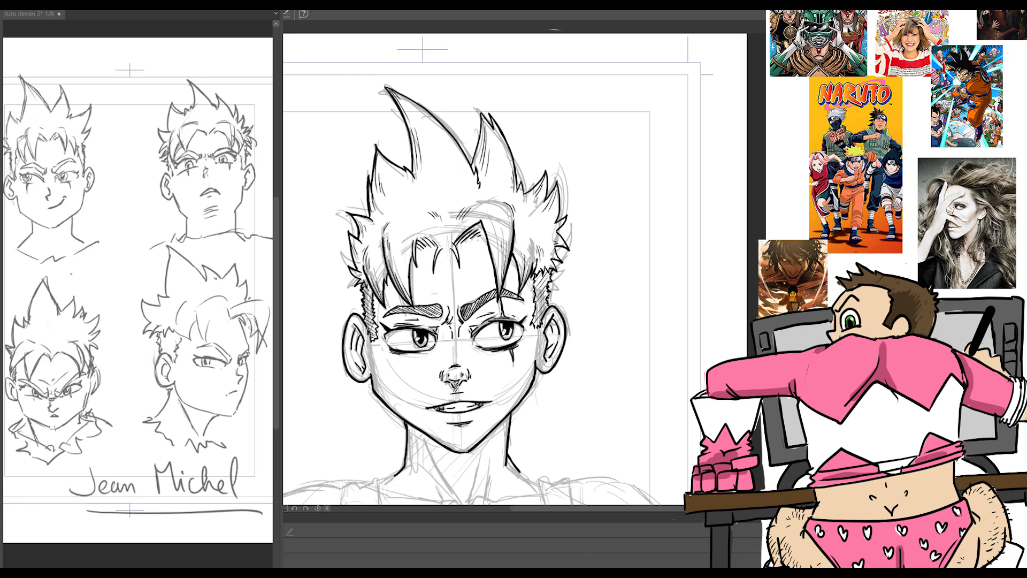
left_click_drag(481, 127, 473, 167)
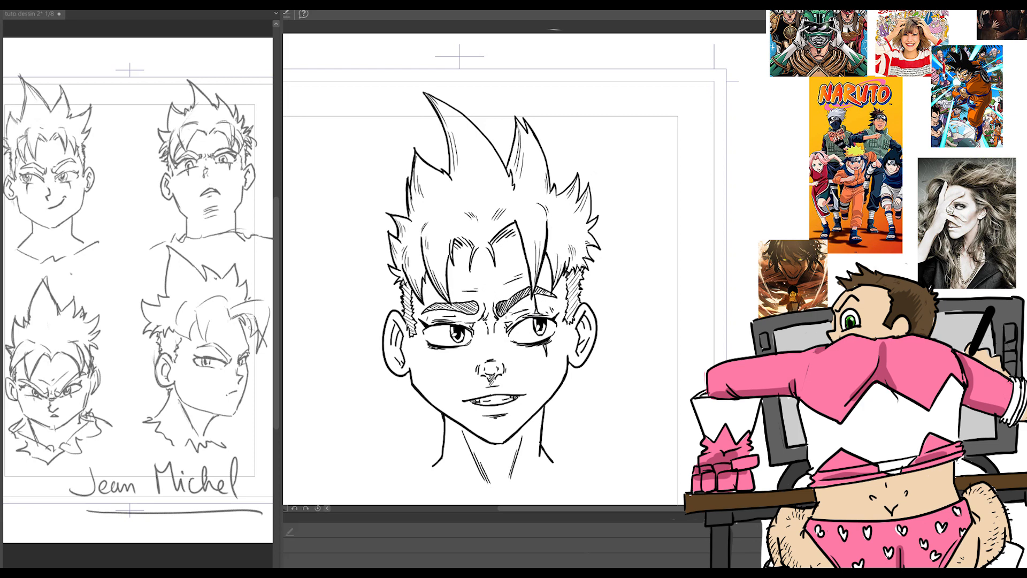
left_click_drag(432, 311, 475, 308)
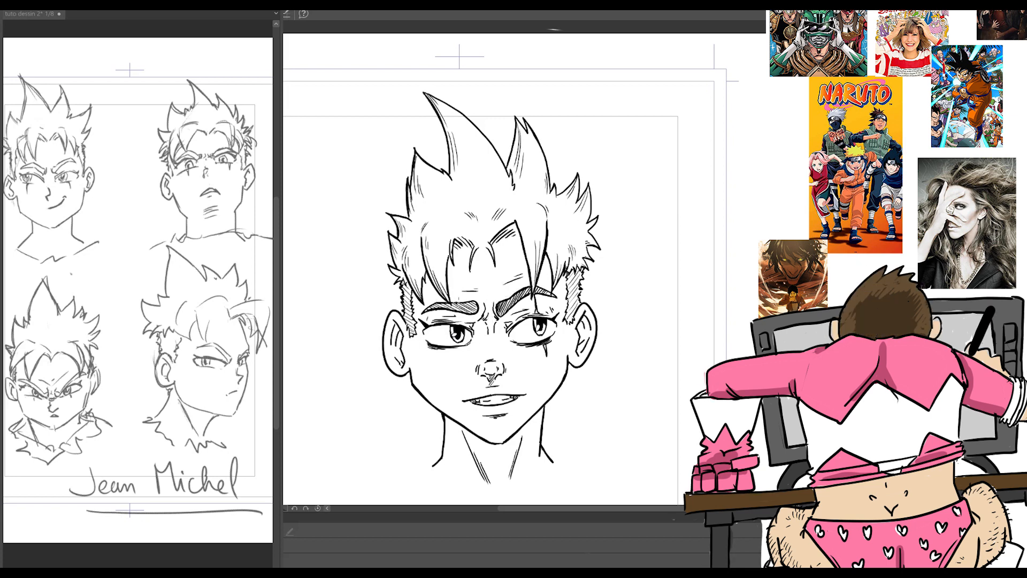
Step: Add short shading strokes inside both ears
left_click_drag(405, 327, 395, 334)
left_click_drag(403, 334, 396, 353)
left_click_drag(401, 349, 397, 359)
left_click_drag(584, 321, 575, 330)
left_click_drag(583, 326, 577, 337)
Step: Examine the inked head as a whole, both without the sketch and with the sketch beneath it
scroll(564, 356, "down", 5)
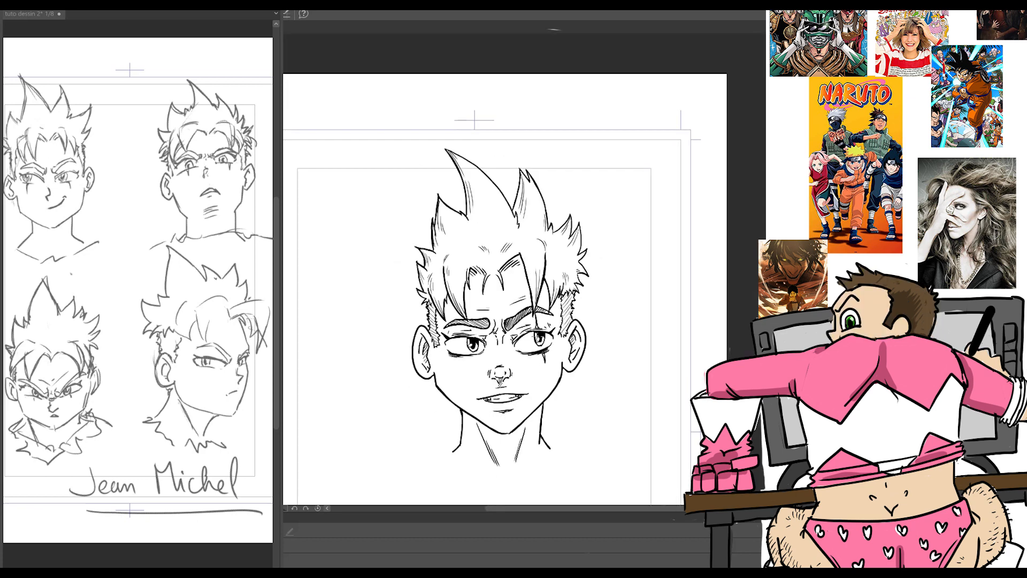
scroll(602, 358, "up", 1)
scroll(602, 358, "up", 2)
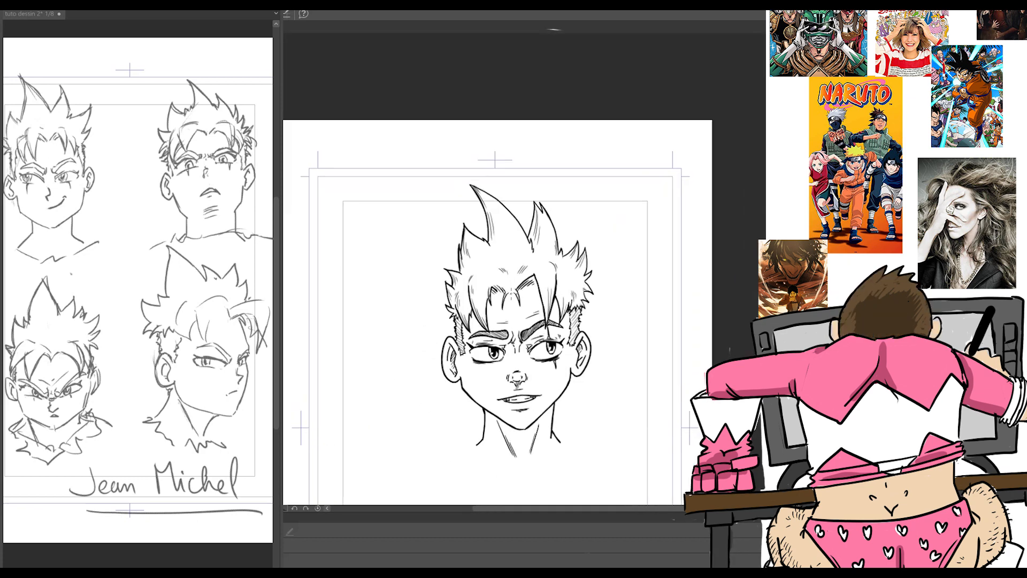
scroll(602, 358, "down", 3)
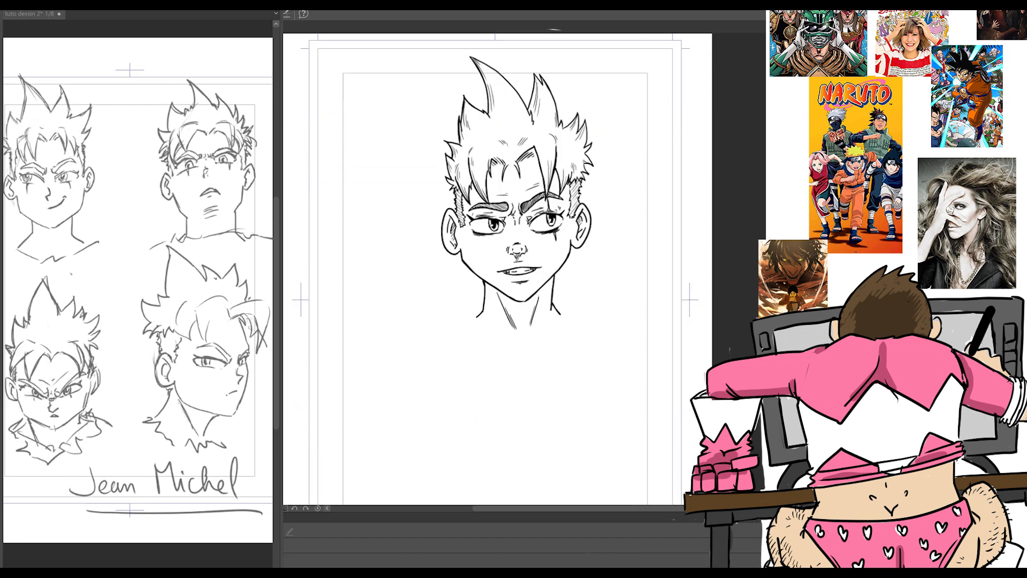
scroll(638, 277, "up", 1)
scroll(638, 277, "up", 3)
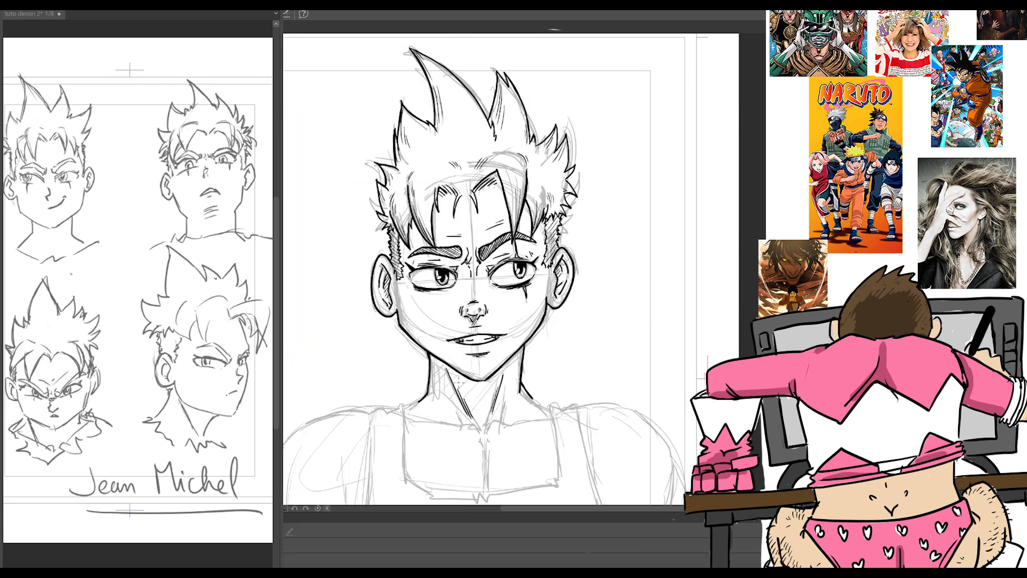
scroll(688, 318, "down", 3)
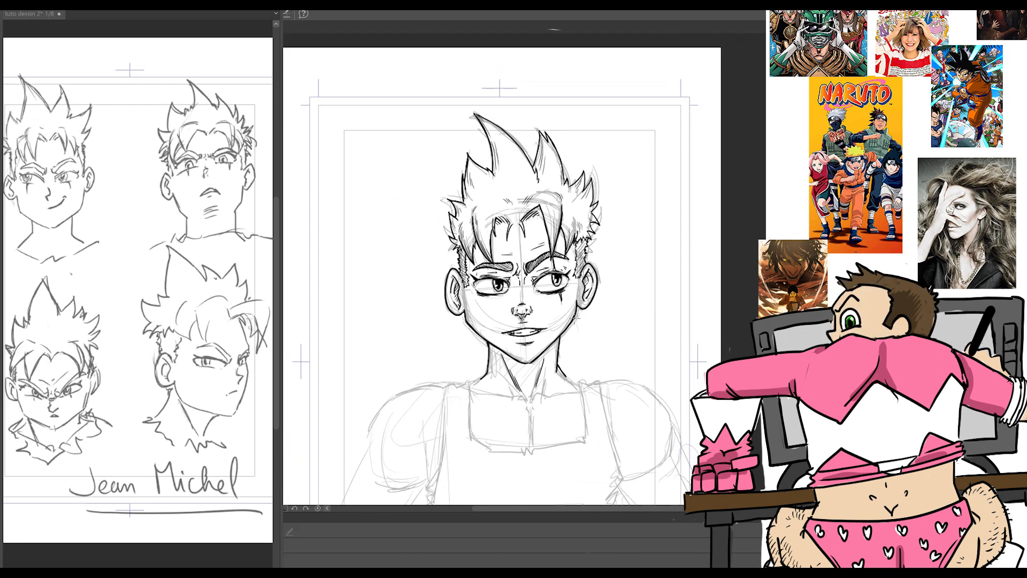
Step: Reinforce the sketch of the tank top's square neckline, both armholes and the right shoulder
scroll(552, 325, "up", 1)
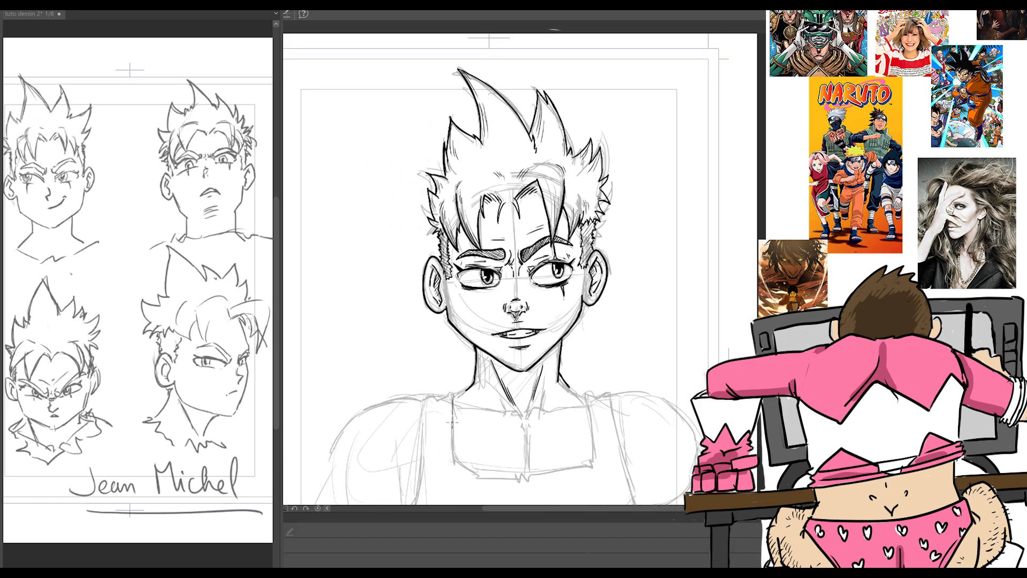
mouse_move(454, 406)
left_mouse_down()
mouse_move(456, 462)
mouse_move(526, 478)
mouse_move(592, 467)
left_mouse_up()
left_click_drag(592, 467, 599, 397)
left_click_drag(609, 396, 622, 462)
mouse_move(464, 392)
left_mouse_down()
mouse_move(435, 396)
mouse_move(422, 481)
left_mouse_up()
left_click_drag(614, 424, 678, 358)
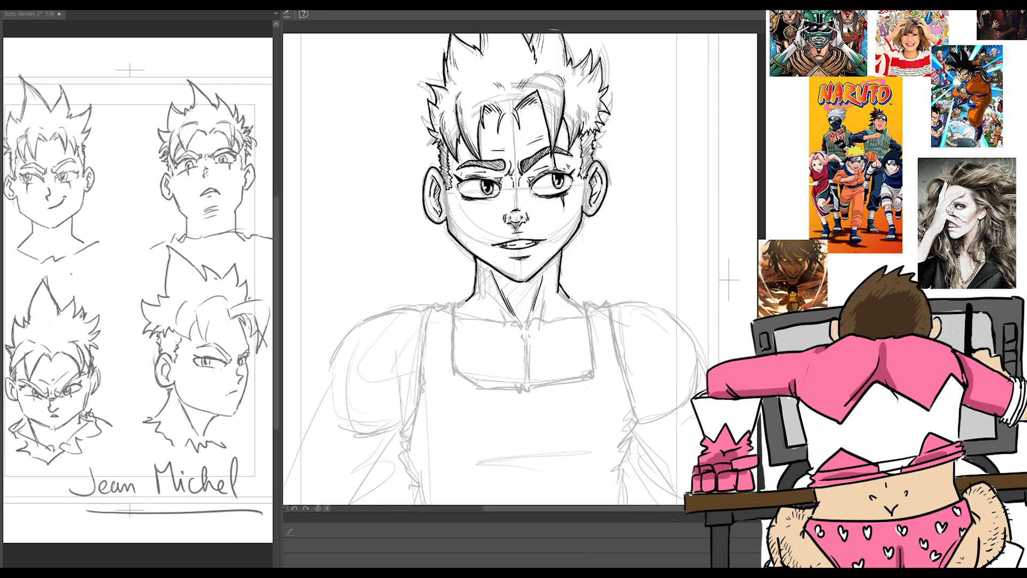
Step: Sketch the rounded left shoulder muscle and the upper arm outlines, plus a light guide line on the chest
left_click_drag(336, 350, 354, 431)
left_click_drag(344, 373, 313, 460)
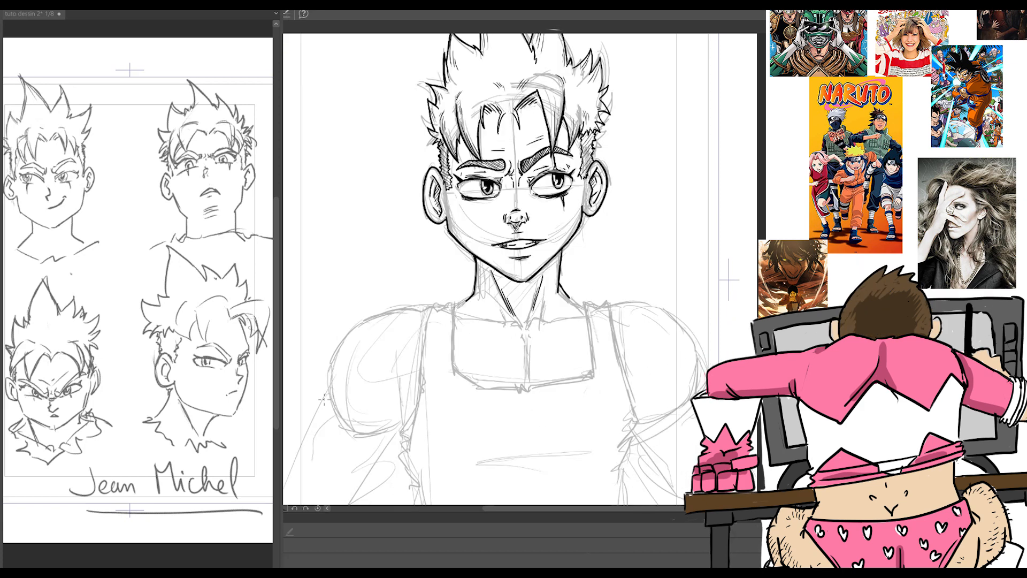
left_click_drag(330, 394, 320, 477)
left_click_drag(314, 435, 306, 492)
left_click_drag(408, 452, 349, 502)
left_click_drag(638, 440, 684, 499)
left_click_drag(475, 389, 483, 455)
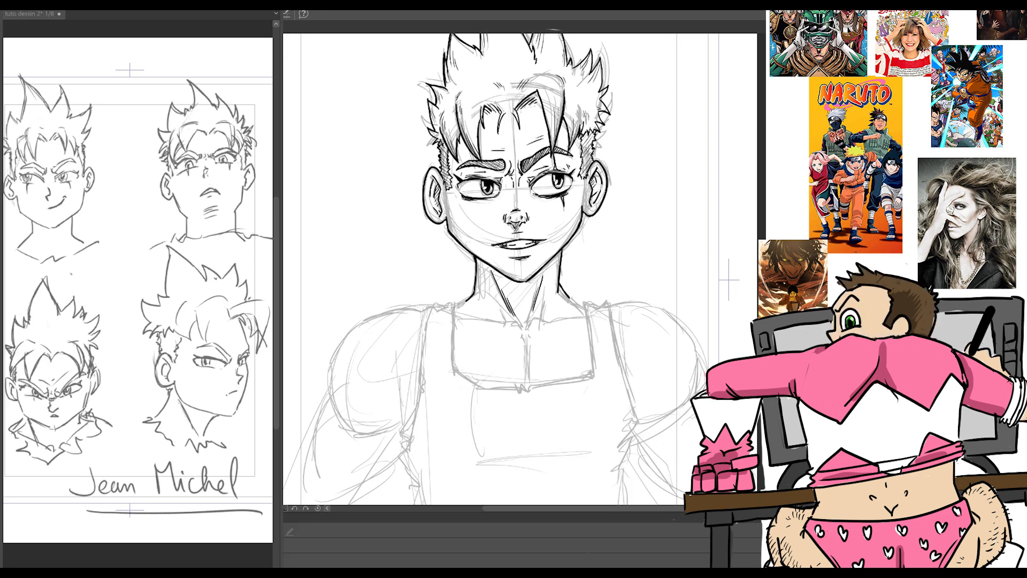
Step: Sketch the right arm bent at the elbow, with the forearm crossing in front of the torso
scroll(561, 321, "down", 3)
left_click_drag(633, 289, 690, 351)
left_click_drag(710, 234, 741, 321)
left_click_drag(633, 299, 701, 355)
left_click_drag(539, 296, 642, 369)
mouse_move(695, 284)
left_mouse_down()
mouse_move(567, 281)
mouse_move(642, 289)
left_mouse_up()
mouse_move(548, 281)
left_mouse_down()
mouse_move(687, 311)
mouse_move(706, 376)
left_mouse_up()
left_click_drag(687, 309, 712, 347)
left_click_drag(601, 345, 701, 387)
left_click_drag(597, 300, 717, 308)
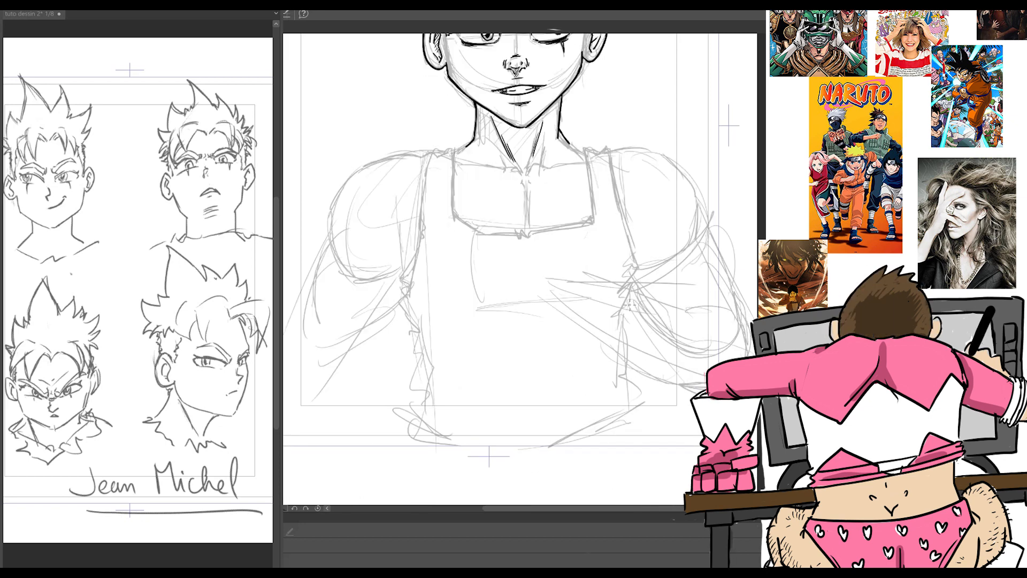
Step: Rough in the wrist, the back of the hand and the knuckle ovals in front of the stomach
mouse_move(591, 332)
left_mouse_down()
mouse_move(642, 373)
mouse_move(610, 304)
left_mouse_up()
mouse_move(574, 259)
left_mouse_down()
mouse_move(616, 288)
mouse_move(602, 352)
left_mouse_up()
mouse_move(605, 294)
left_mouse_down()
mouse_move(613, 342)
mouse_move(600, 355)
left_mouse_up()
left_click_drag(532, 269, 602, 294)
mouse_move(601, 297)
left_mouse_down()
mouse_move(516, 277)
mouse_move(522, 313)
left_mouse_up()
left_click_drag(533, 321, 521, 356)
left_click_drag(535, 363, 610, 369)
Step: Sketch the curled fingers extending from the knuckles of the raised hand
left_click_drag(535, 278, 468, 271)
left_click_drag(509, 284, 468, 302)
mouse_move(487, 287)
left_mouse_down()
mouse_move(486, 273)
mouse_move(453, 286)
left_mouse_up()
left_click_drag(475, 281, 452, 297)
left_click_drag(525, 298, 489, 303)
mouse_move(534, 299)
left_mouse_down()
mouse_move(492, 318)
mouse_move(467, 304)
left_mouse_up()
mouse_move(518, 309)
left_mouse_down()
mouse_move(470, 302)
mouse_move(449, 314)
left_mouse_up()
left_click_drag(461, 307, 494, 321)
left_click_drag(494, 321, 498, 340)
left_click_drag(501, 341, 498, 355)
left_click_drag(499, 355, 531, 353)
mouse_move(485, 296)
left_mouse_down()
mouse_move(504, 286)
mouse_move(452, 310)
mouse_move(456, 327)
left_mouse_up()
left_click_drag(466, 291, 458, 305)
Step: Strengthen the lower edge of the hand and its wrist line
left_click_drag(534, 352, 582, 353)
left_click_drag(607, 306, 604, 338)
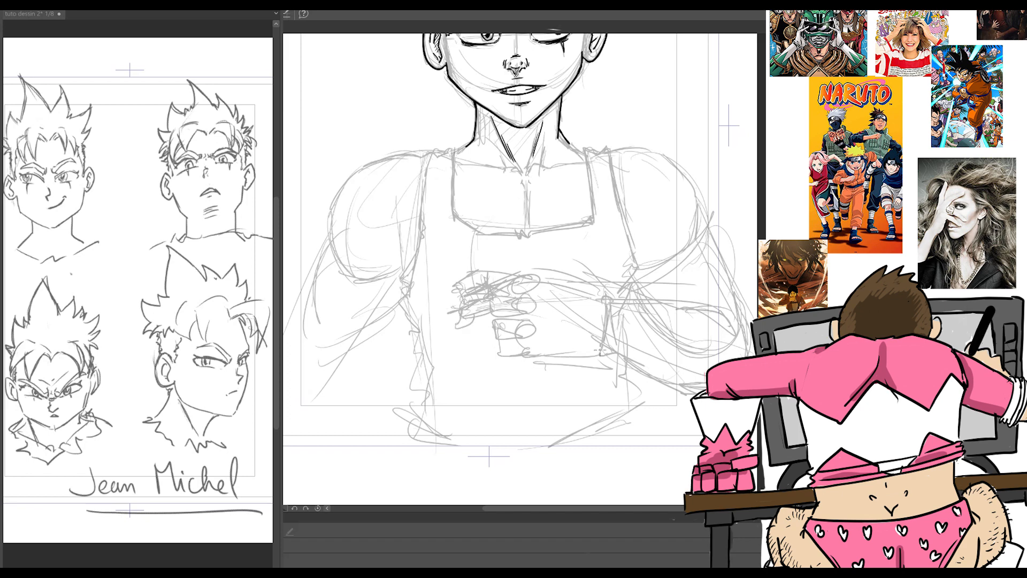
left_click_drag(537, 353, 613, 349)
left_click_drag(559, 355, 608, 347)
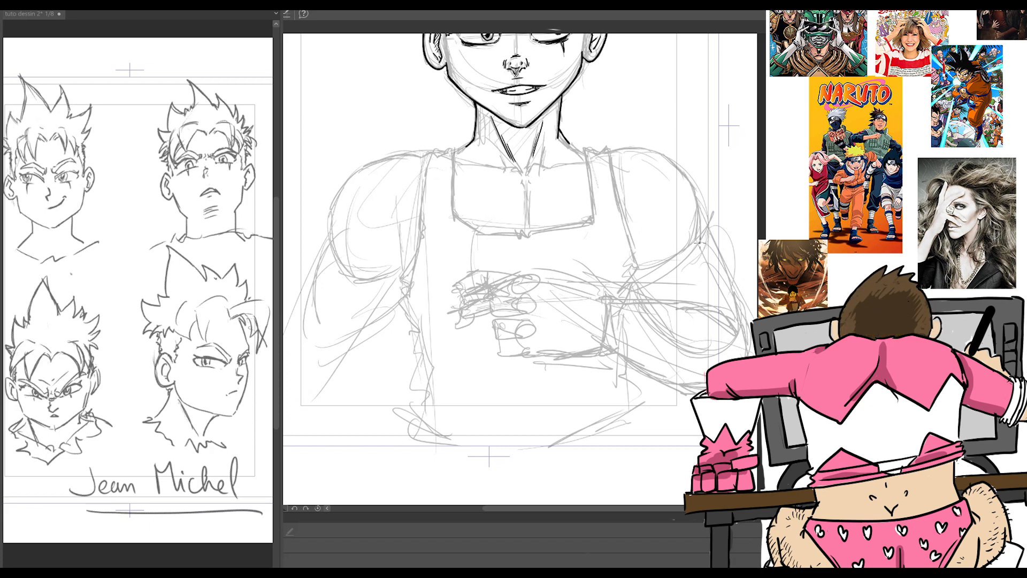
Step: Darken the sketch lines of the right biceps and shoulder and both tank top armholes
left_click_drag(640, 269, 694, 231)
left_click_drag(695, 180, 713, 210)
left_click_drag(613, 185, 630, 275)
left_click_drag(421, 193, 412, 237)
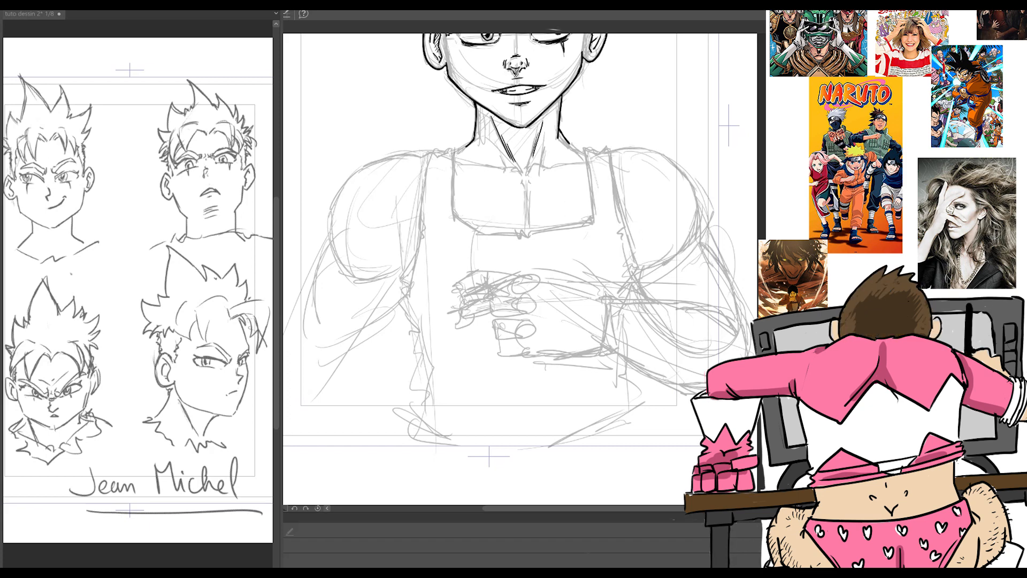
Step: Redraw the fist more compactly, with shorter fingers and a firmer outline for the back of the hand
mouse_move(463, 274)
left_mouse_down()
mouse_move(520, 253)
mouse_move(472, 323)
left_mouse_up()
mouse_move(529, 276)
left_mouse_down()
mouse_move(535, 293)
mouse_move(529, 276)
left_mouse_up()
left_click_drag(529, 275, 604, 293)
left_click_drag(592, 342, 605, 301)
mouse_move(530, 285)
left_mouse_down()
mouse_move(550, 278)
mouse_move(475, 323)
left_mouse_up()
left_click_drag(490, 284, 470, 304)
left_click_drag(476, 321, 495, 338)
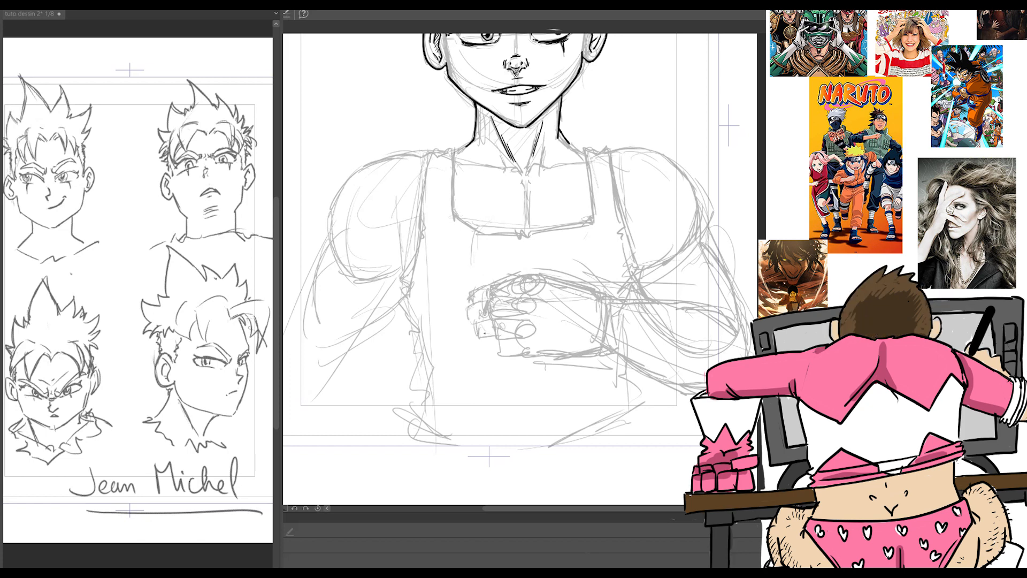
Step: Rework the fist sketch with a column of round knuckles, shorter folded fingers and wrap lines around the wrist
mouse_move(530, 286)
left_mouse_down()
mouse_move(522, 313)
mouse_move(489, 317)
mouse_move(532, 282)
mouse_move(529, 307)
left_mouse_up()
left_click_drag(538, 278, 550, 323)
left_click_drag(534, 323, 551, 357)
left_click_drag(529, 293, 538, 342)
left_click_drag(539, 342, 543, 358)
left_click_drag(619, 305, 609, 346)
mouse_move(635, 306)
left_mouse_down()
mouse_move(613, 355)
mouse_move(641, 370)
left_mouse_up()
mouse_move(535, 276)
left_mouse_down()
mouse_move(503, 287)
mouse_move(498, 304)
left_mouse_up()
mouse_move(498, 303)
left_mouse_down()
mouse_move(534, 299)
mouse_move(502, 311)
left_mouse_up()
mouse_move(502, 310)
left_mouse_down()
mouse_move(535, 321)
mouse_move(508, 325)
left_mouse_up()
mouse_move(508, 324)
left_mouse_down()
mouse_move(515, 341)
mouse_move(534, 341)
left_mouse_up()
left_click_drag(518, 343, 541, 355)
left_click_drag(498, 288, 501, 297)
mouse_move(504, 287)
left_mouse_down()
mouse_move(504, 301)
mouse_move(489, 297)
left_mouse_up()
left_click_drag(489, 298, 506, 321)
left_click_drag(493, 318, 503, 327)
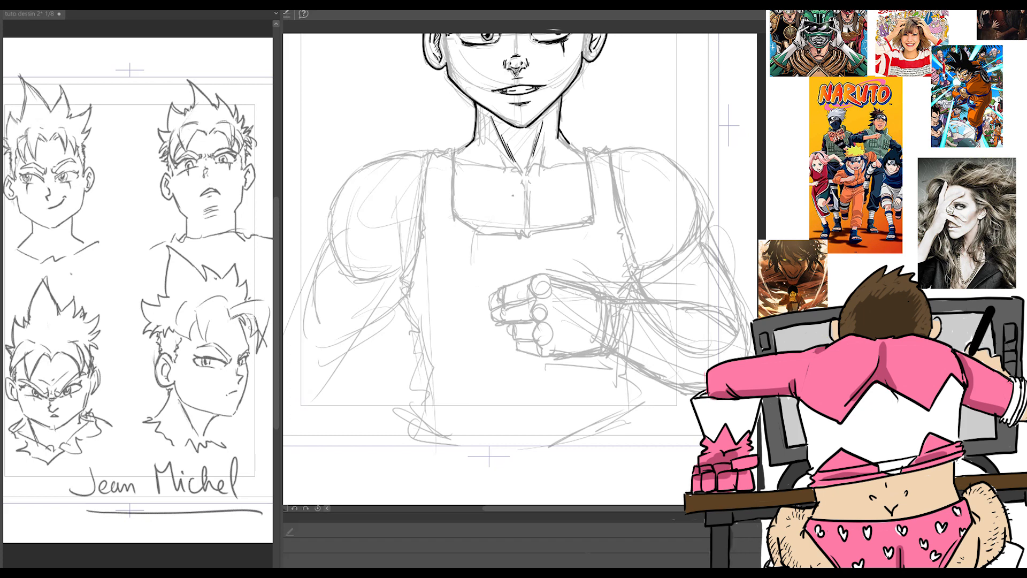
Step: Refine the sketch above the knuckles and add the thumb tip below the fingers
left_click_drag(545, 267, 571, 279)
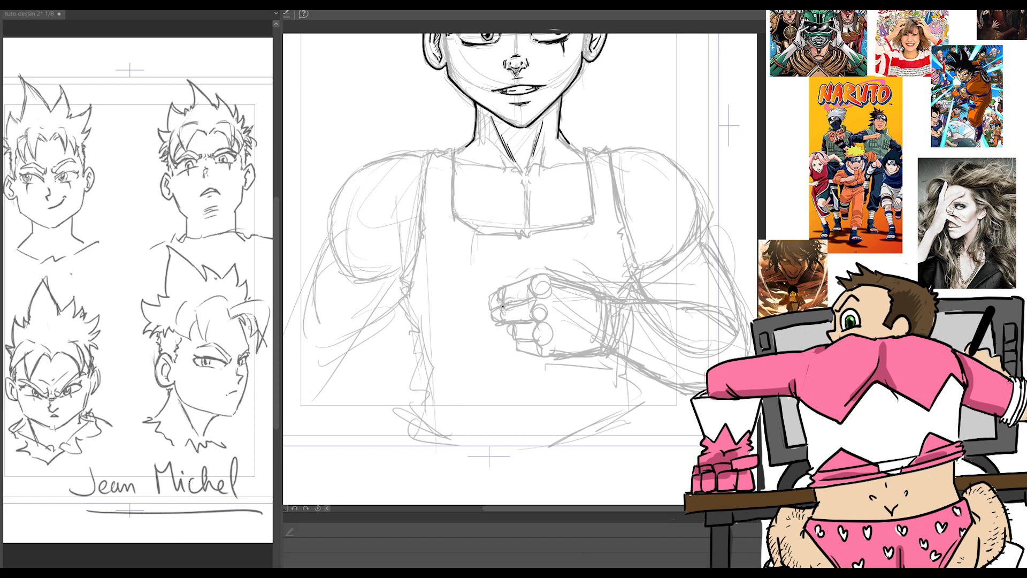
left_click_drag(502, 322, 488, 337)
left_click_drag(498, 331, 489, 343)
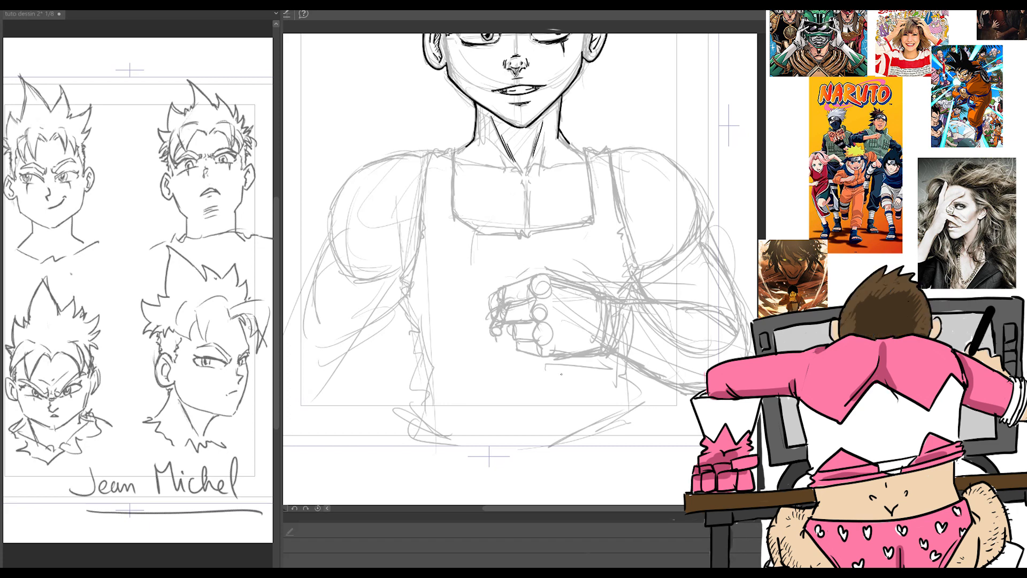
Step: Strengthen the sketch of the hand, wrist wrap, right forearm and elbow, and the right armhole
mouse_move(516, 285)
left_mouse_down()
mouse_move(513, 350)
mouse_move(530, 278)
left_mouse_up()
mouse_move(516, 282)
left_mouse_down()
mouse_move(532, 275)
mouse_move(608, 291)
mouse_move(599, 346)
left_mouse_up()
left_click_drag(603, 304, 601, 344)
left_click_drag(616, 306, 600, 361)
mouse_move(629, 306)
left_mouse_down()
mouse_move(613, 368)
mouse_move(625, 378)
mouse_move(635, 308)
mouse_move(698, 307)
mouse_move(736, 334)
left_mouse_up()
left_click_drag(643, 277, 693, 234)
left_click_drag(702, 233, 738, 338)
left_click_drag(617, 224, 625, 277)
left_click_drag(614, 206, 624, 259)
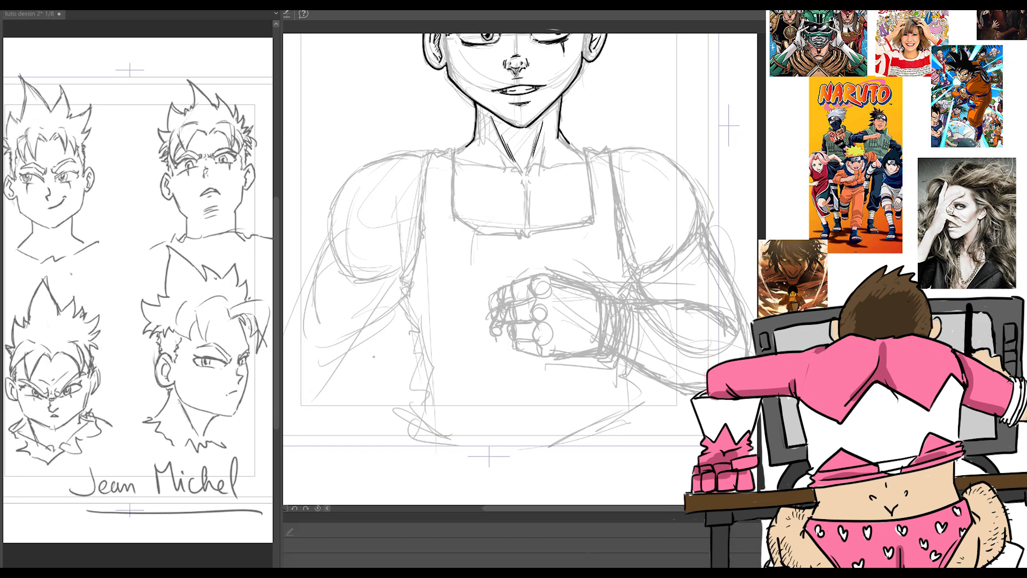
Step: Sketch a tall rectangular knuckle plate around the four knuckles of the fist
mouse_move(537, 282)
left_mouse_down()
mouse_move(545, 340)
mouse_move(528, 319)
mouse_move(541, 281)
mouse_move(554, 361)
mouse_move(533, 279)
mouse_move(562, 352)
mouse_move(531, 271)
left_mouse_up()
mouse_move(562, 326)
left_mouse_down()
mouse_move(535, 364)
mouse_move(564, 362)
left_mouse_up()
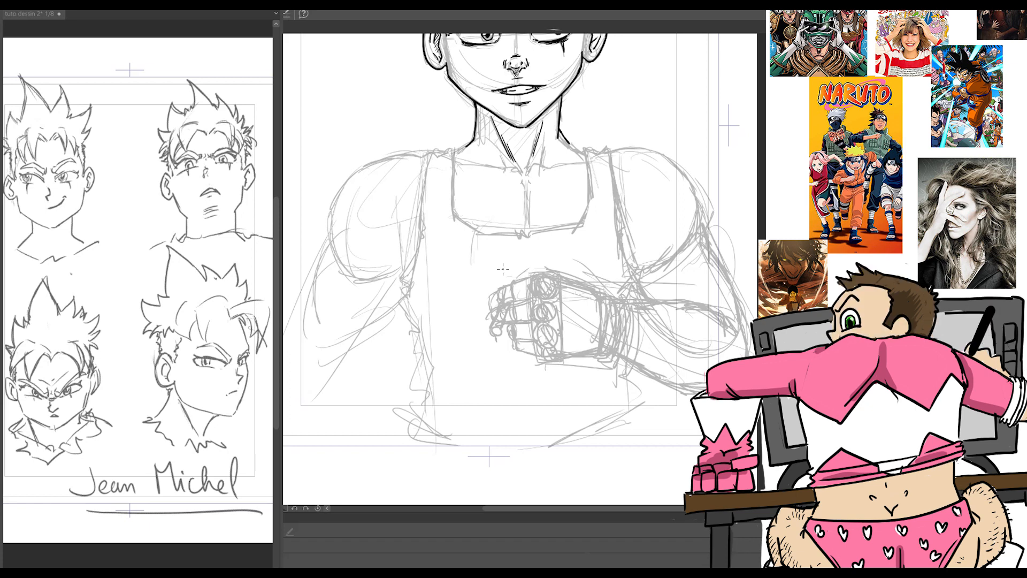
Step: Ink the collarbones, both tank top shoulder straps and the sides of the neckline
mouse_move(502, 167)
left_mouse_down()
mouse_move(551, 168)
mouse_move(572, 160)
left_mouse_up()
left_click_drag(468, 161, 502, 169)
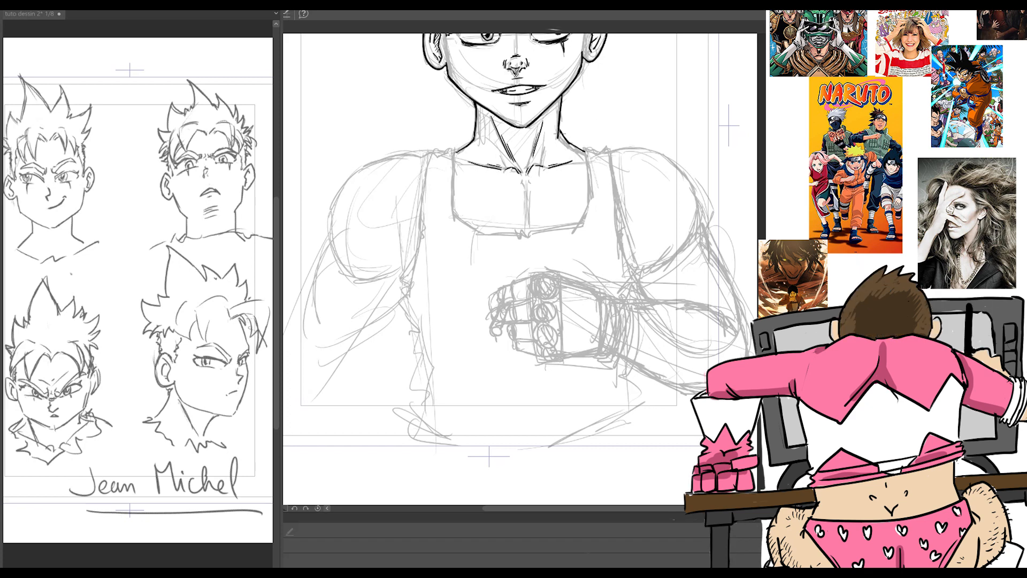
left_click_drag(454, 147, 458, 221)
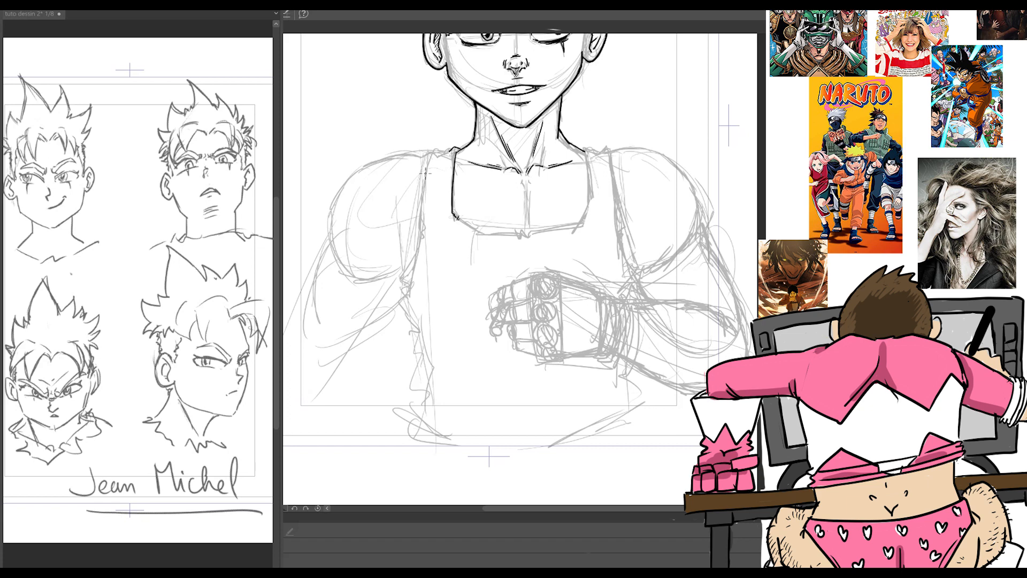
mouse_move(424, 199)
left_mouse_down()
mouse_move(435, 153)
mouse_move(455, 150)
left_mouse_up()
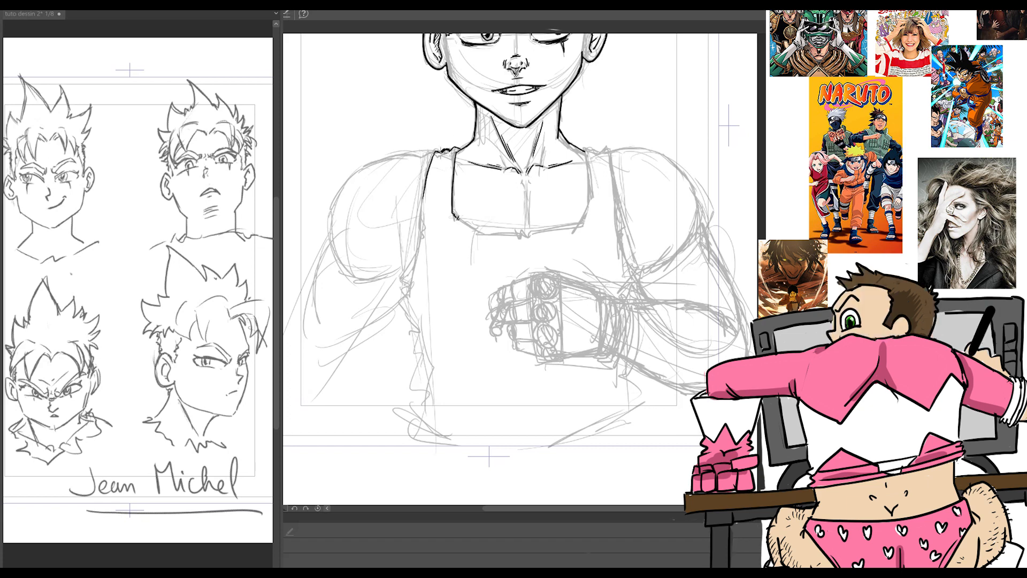
left_click_drag(579, 158, 610, 149)
mouse_move(612, 152)
left_mouse_down()
mouse_move(618, 222)
mouse_move(590, 176)
mouse_move(583, 221)
left_mouse_up()
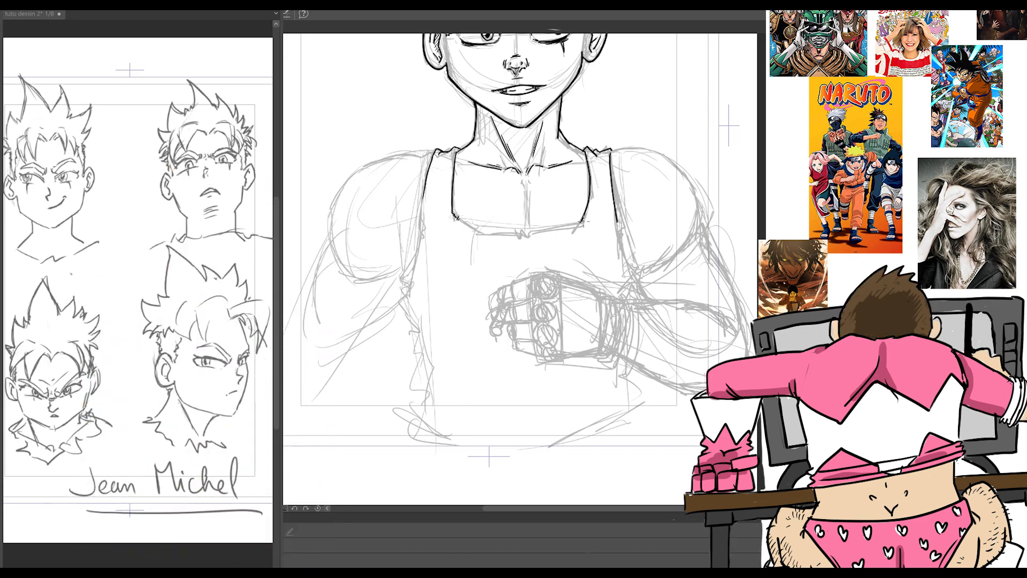
Step: Ink the bottom edge of the neckline and the vertical line down the middle of the chest
left_click_drag(458, 218, 483, 234)
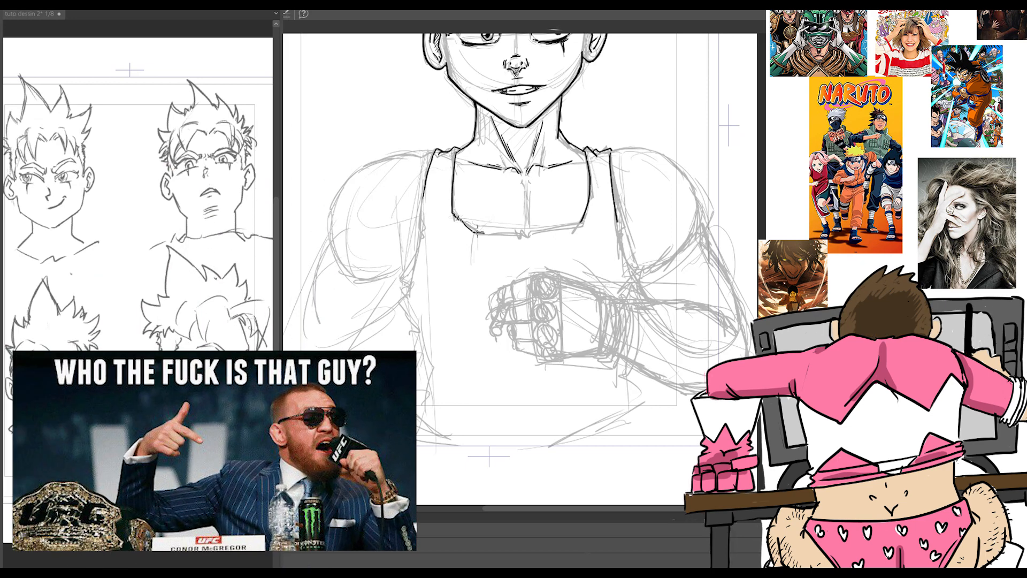
mouse_move(461, 216)
left_mouse_down()
mouse_move(512, 241)
mouse_move(524, 227)
mouse_move(504, 238)
mouse_move(583, 226)
left_mouse_up()
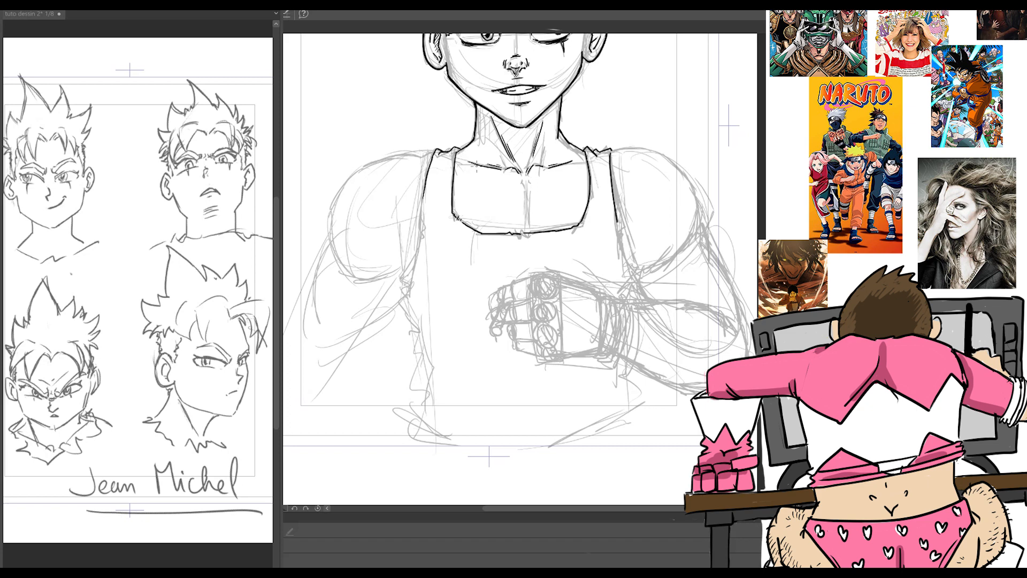
mouse_move(521, 185)
left_mouse_down()
mouse_move(527, 224)
mouse_move(527, 196)
mouse_move(528, 230)
left_mouse_up()
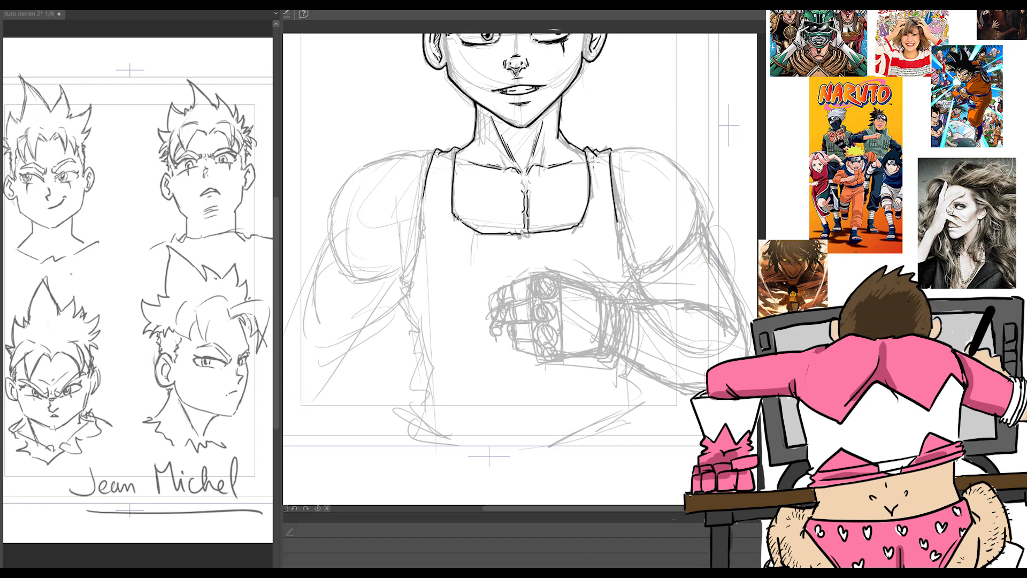
Step: Ink the frayed armhole edges of the tank top and add short muscle strokes on the chest and collarbones
left_click_drag(611, 216, 631, 284)
left_click_drag(423, 195, 405, 300)
left_click_drag(546, 180, 514, 200)
left_click_drag(543, 213, 531, 217)
left_click_drag(542, 178, 516, 199)
left_click_drag(547, 145, 544, 165)
left_click_drag(402, 298, 420, 330)
mouse_move(611, 152)
left_mouse_down()
mouse_move(660, 165)
mouse_move(699, 214)
left_mouse_up()
key("ctrl+z")
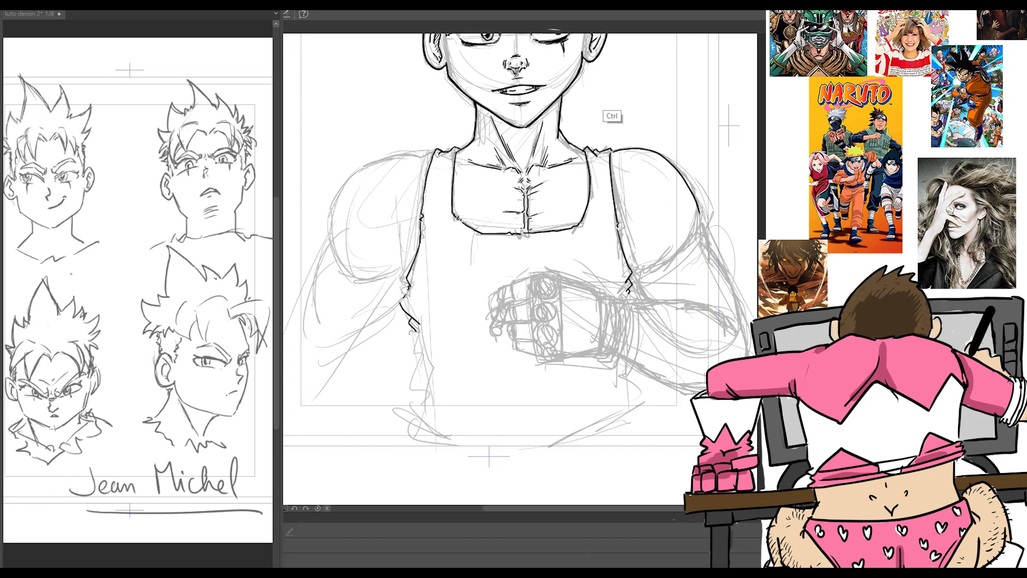
key("ctrl+z")
Step: Ink the rectangular knuckle plate on the fist with four round knuckle openings inside it
mouse_move(539, 283)
left_mouse_down()
mouse_move(548, 296)
mouse_move(550, 278)
mouse_move(554, 294)
left_mouse_up()
mouse_move(535, 281)
left_mouse_down()
mouse_move(557, 320)
mouse_move(535, 316)
left_mouse_up()
mouse_move(532, 311)
left_mouse_down()
mouse_move(554, 345)
mouse_move(535, 338)
left_mouse_up()
mouse_move(535, 339)
left_mouse_down()
mouse_move(559, 340)
mouse_move(557, 357)
mouse_move(543, 358)
mouse_move(562, 359)
left_mouse_up()
left_click_drag(532, 277, 535, 353)
mouse_move(529, 273)
left_mouse_down()
mouse_move(534, 359)
mouse_move(562, 361)
mouse_move(560, 272)
mouse_move(533, 274)
mouse_move(561, 285)
mouse_move(562, 357)
left_mouse_up()
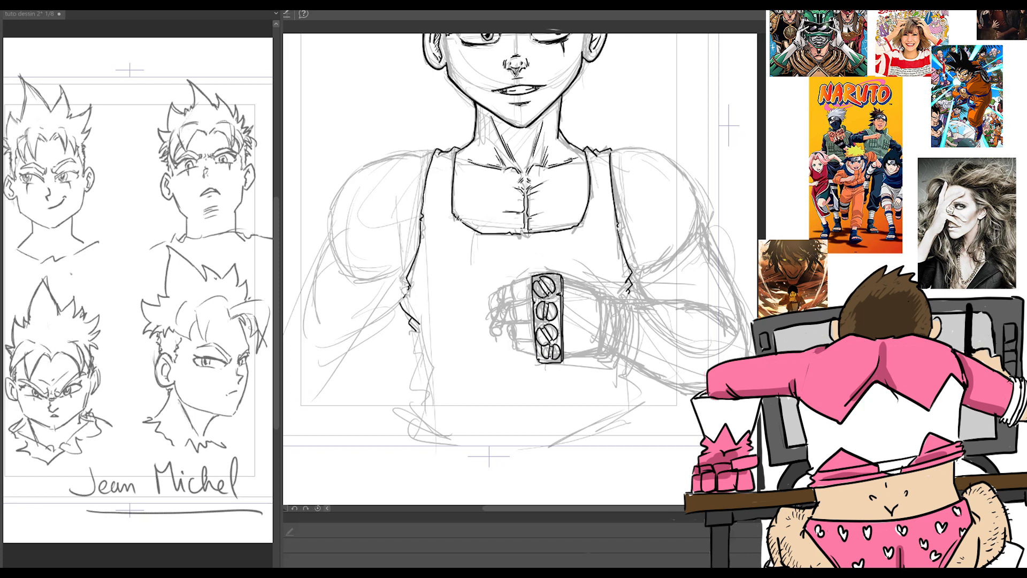
Step: Thicken the knuckle plate's details and fill the area around its round openings with hatching
left_click_drag(545, 299, 559, 288)
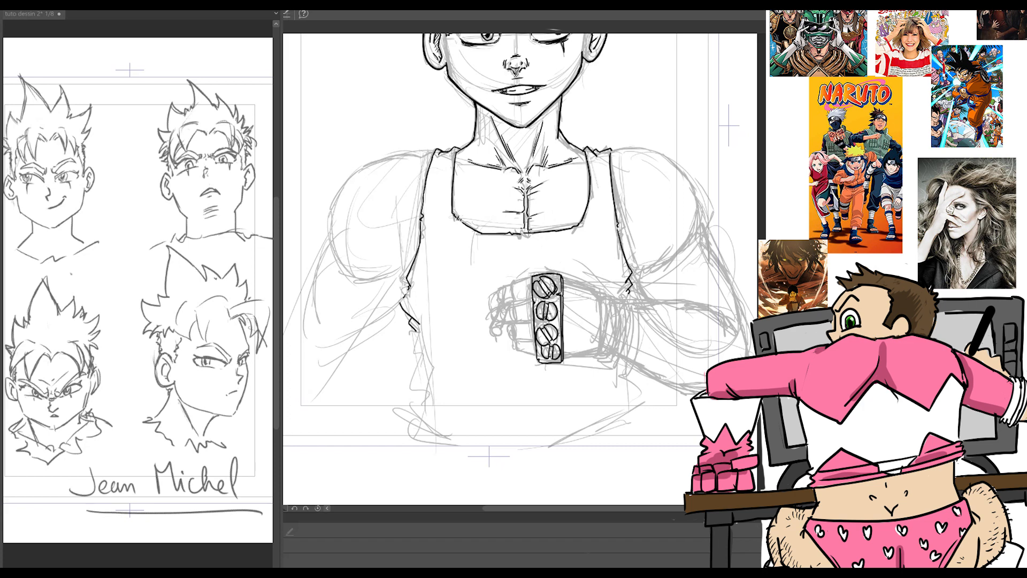
mouse_move(551, 326)
left_mouse_down()
mouse_move(560, 339)
mouse_move(551, 361)
mouse_move(559, 349)
left_mouse_up()
left_click_drag(538, 276, 537, 282)
left_click_drag(552, 275, 550, 280)
mouse_move(561, 277)
left_mouse_down()
mouse_move(534, 305)
mouse_move(547, 301)
mouse_move(530, 330)
left_mouse_up()
mouse_move(551, 322)
left_mouse_down()
mouse_move(539, 363)
mouse_move(554, 346)
mouse_move(541, 341)
left_mouse_up()
left_click_drag(555, 324, 540, 355)
left_click_drag(562, 345, 553, 357)
mouse_move(543, 301)
left_mouse_down()
mouse_move(535, 320)
mouse_move(548, 316)
left_mouse_up()
left_click_drag(539, 286, 529, 295)
mouse_move(545, 281)
left_mouse_down()
mouse_move(529, 298)
mouse_move(541, 287)
left_mouse_up()
mouse_move(555, 278)
left_mouse_down()
mouse_move(540, 291)
mouse_move(543, 316)
left_mouse_up()
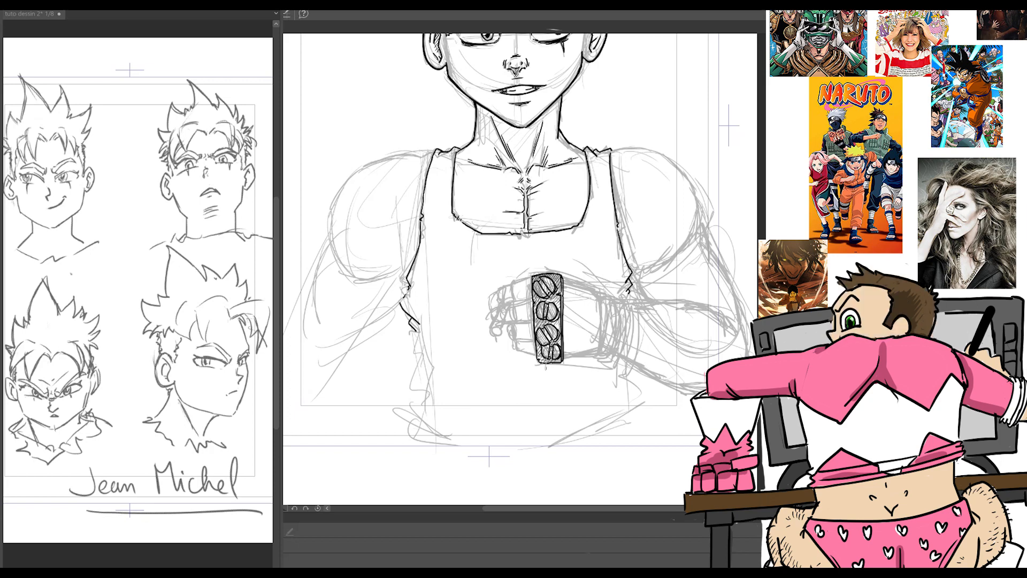
Step: Ink the upper and lower edges of the back of the hand and the first line of the wrist wrap
scroll(548, 237, "up", 1)
left_click_drag(562, 370, 613, 368)
mouse_move(563, 277)
left_mouse_down()
mouse_move(606, 298)
mouse_move(613, 340)
left_mouse_up()
left_click_drag(598, 292, 622, 323)
left_click_drag(596, 369, 631, 387)
left_click_drag(622, 296, 648, 307)
mouse_move(648, 307)
left_mouse_down()
mouse_move(647, 367)
mouse_move(626, 384)
left_mouse_up()
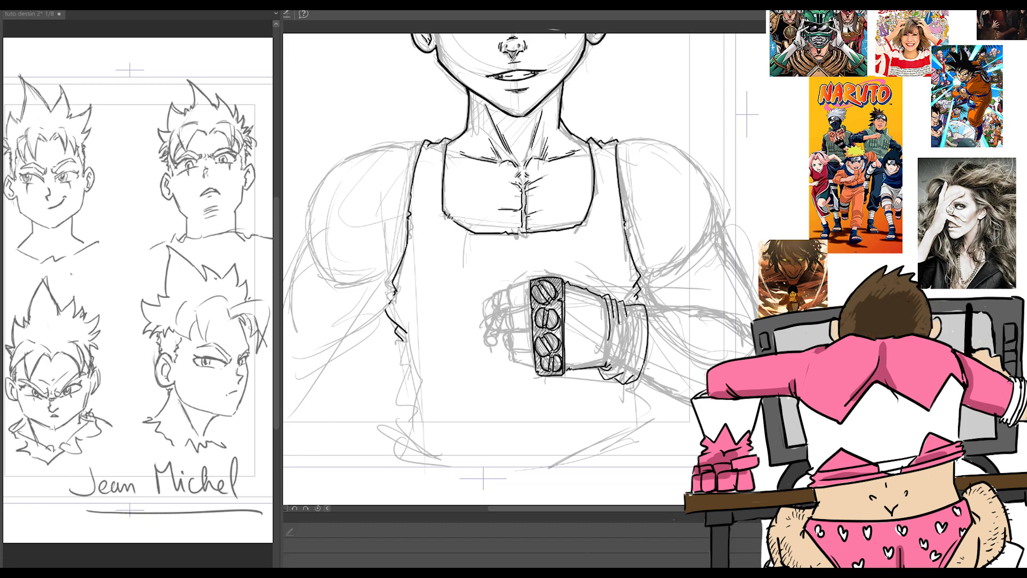
key("ctrl+z")
key("ctrl+z")
key("ctrl+z")
left_click_drag(611, 335, 606, 365)
mouse_move(623, 301)
left_mouse_down()
mouse_move(638, 356)
mouse_move(627, 383)
left_mouse_up()
mouse_move(637, 311)
left_mouse_down()
mouse_move(643, 371)
mouse_move(632, 375)
left_mouse_up()
Step: Ink the lower edge of the back of the hand and the curved bands of the wrist wrap, redoing unsatisfactory strokes
key("ctrl+z")
key("ctrl+z")
key("ctrl+z")
key("ctrl+z")
key("ctrl+z")
key("ctrl+z")
key("ctrl+z")
key("ctrl+z")
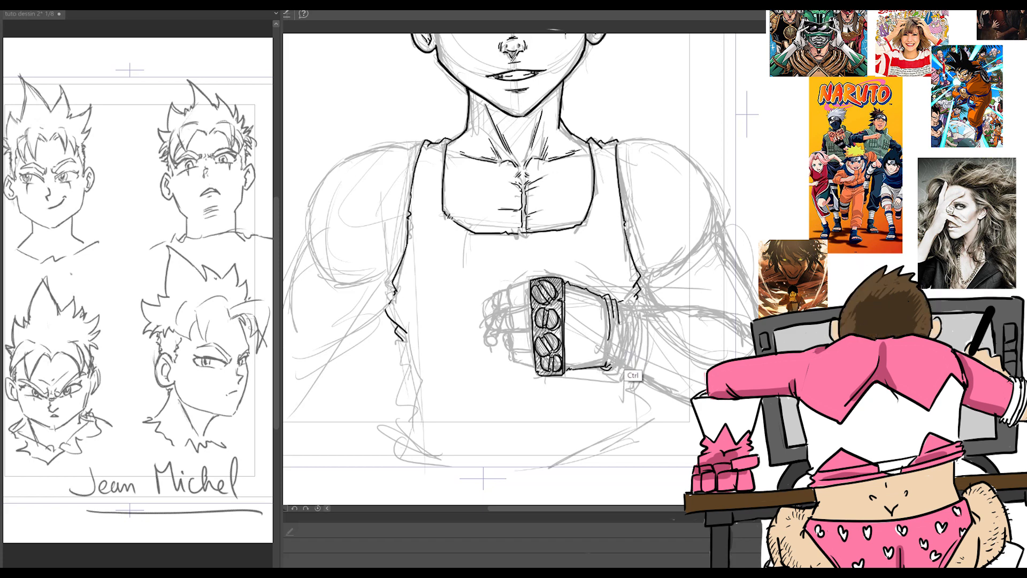
left_click_drag(569, 369, 610, 360)
key("ctrl+z")
mouse_move(565, 281)
left_mouse_down()
mouse_move(605, 302)
mouse_move(607, 347)
left_mouse_up()
key("ctrl+z")
left_click_drag(605, 303, 605, 351)
mouse_move(599, 298)
left_mouse_down()
mouse_move(611, 296)
mouse_move(610, 350)
left_mouse_up()
mouse_move(613, 298)
left_mouse_down()
mouse_move(622, 304)
mouse_move(604, 369)
mouse_move(648, 358)
mouse_move(644, 366)
left_mouse_up()
Step: Ink the first finger segments beside the knuckle plate, including their outer contours down to the little finger
mouse_move(510, 284)
left_mouse_down()
mouse_move(510, 310)
mouse_move(529, 282)
mouse_move(513, 329)
mouse_move(529, 306)
mouse_move(532, 331)
mouse_move(511, 339)
mouse_move(515, 349)
left_mouse_up()
left_click_drag(512, 310, 512, 327)
left_click_drag(512, 288, 511, 307)
left_click_drag(511, 349, 533, 368)
left_click_drag(512, 331, 512, 358)
Step: Ink the forearm, elbow crease, upper arm and rounded shoulder of the arm with the raised fist
left_click_drag(645, 311, 751, 341)
left_click_drag(640, 279, 668, 320)
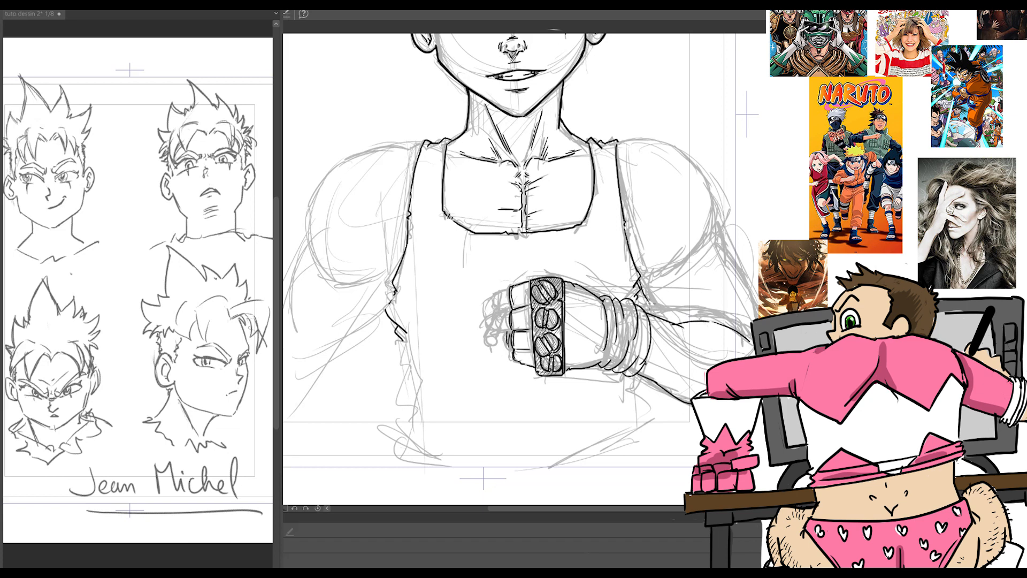
key("ctrl+z")
mouse_move(641, 278)
left_mouse_down()
mouse_move(690, 266)
mouse_move(713, 226)
left_mouse_up()
mouse_move(618, 140)
left_mouse_down()
mouse_move(719, 224)
mouse_move(746, 283)
left_mouse_up()
left_click_drag(640, 279, 667, 320)
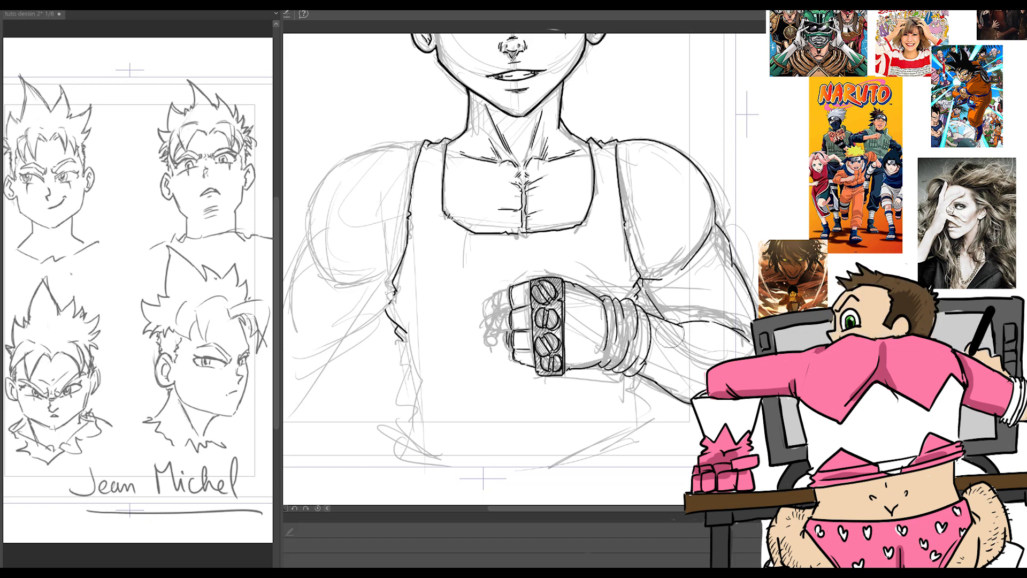
left_click_drag(705, 253, 687, 270)
Step: Ink the outer finger segments, fingertips and thumb, and add short tendon lines on the back of the hand
left_click_drag(514, 359, 510, 347)
left_click_drag(510, 287, 468, 317)
mouse_move(508, 312)
left_mouse_down()
mouse_move(473, 320)
mouse_move(471, 333)
left_mouse_up()
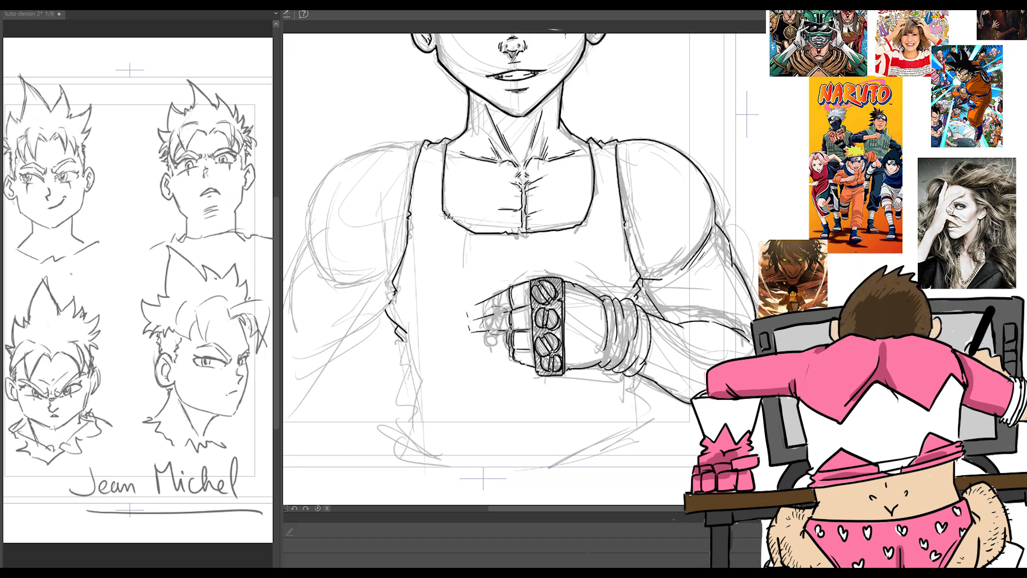
mouse_move(508, 310)
left_mouse_down()
mouse_move(473, 365)
mouse_move(498, 313)
mouse_move(483, 362)
mouse_move(473, 347)
mouse_move(486, 362)
left_mouse_up()
left_click_drag(467, 310, 477, 306)
mouse_move(469, 314)
left_mouse_down()
mouse_move(478, 320)
mouse_move(501, 292)
mouse_move(497, 310)
left_mouse_up()
left_click_drag(483, 304, 485, 312)
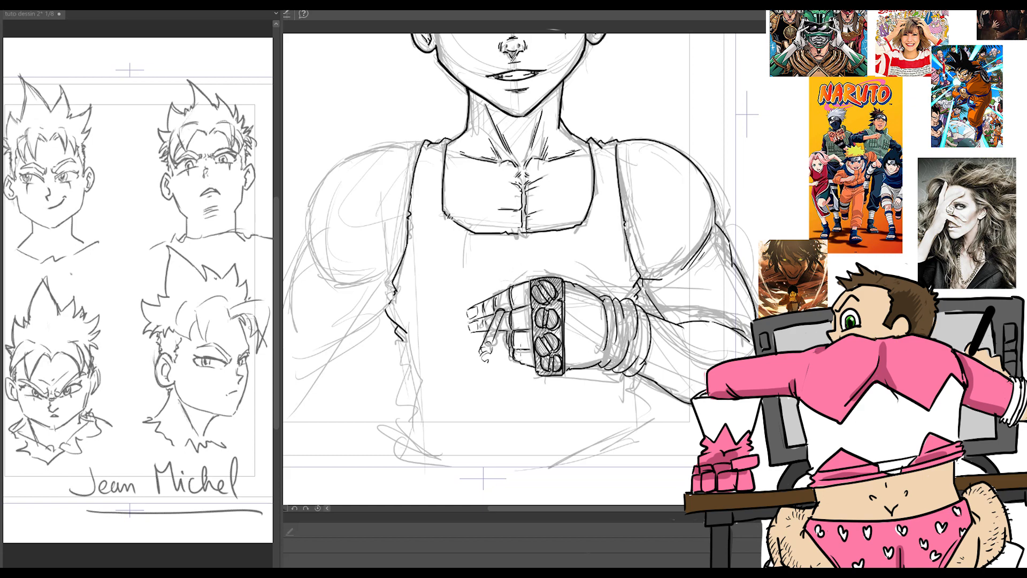
left_click_drag(569, 322, 602, 327)
mouse_move(567, 313)
left_mouse_down()
mouse_move(596, 323)
mouse_move(589, 346)
left_mouse_up()
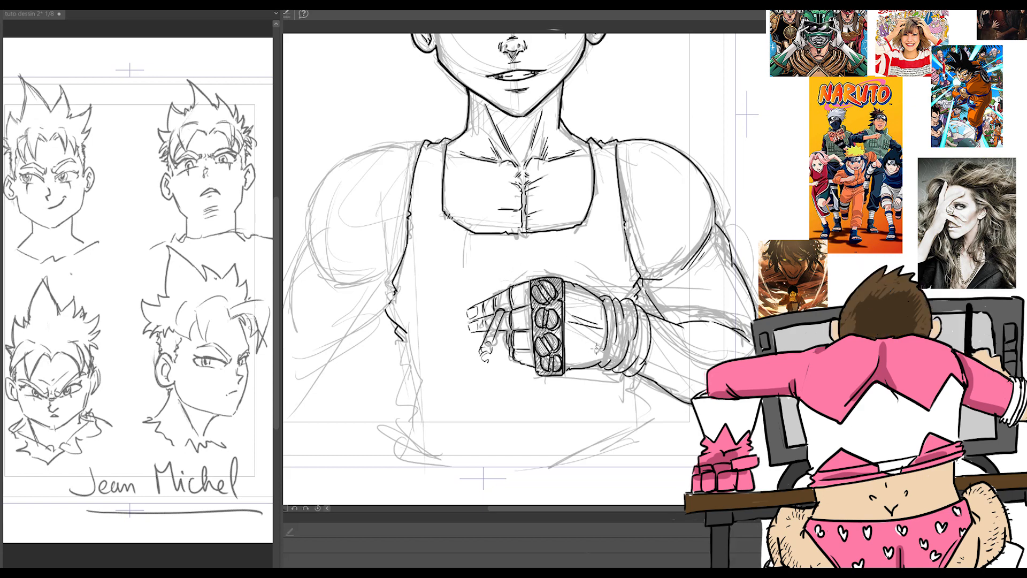
Step: Ink the shoulder and upper-arm outline on the opposite side from the raised fist
scroll(591, 148, "down", 2)
left_click_drag(663, 67, 662, 227)
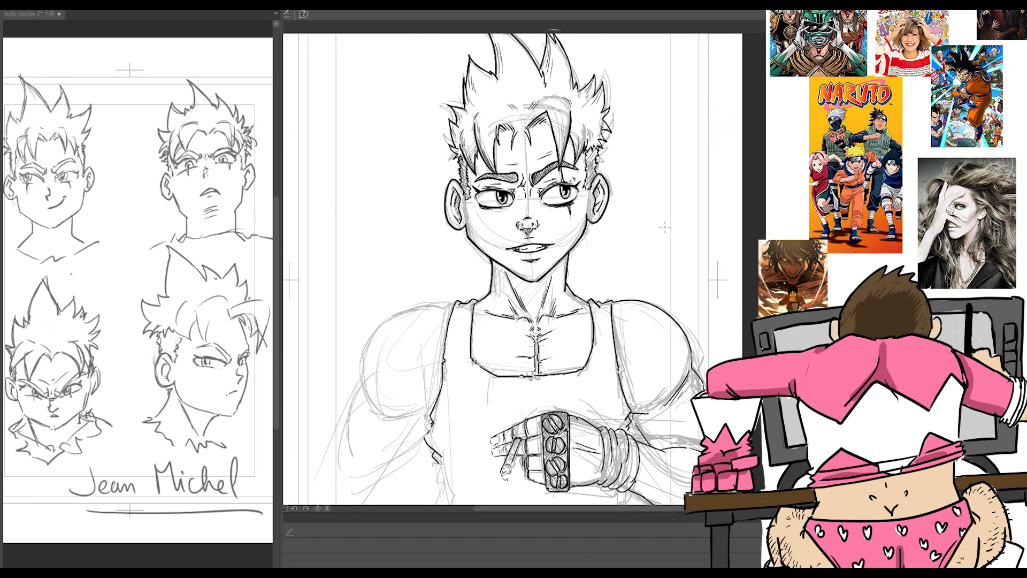
scroll(662, 228, "up", 1)
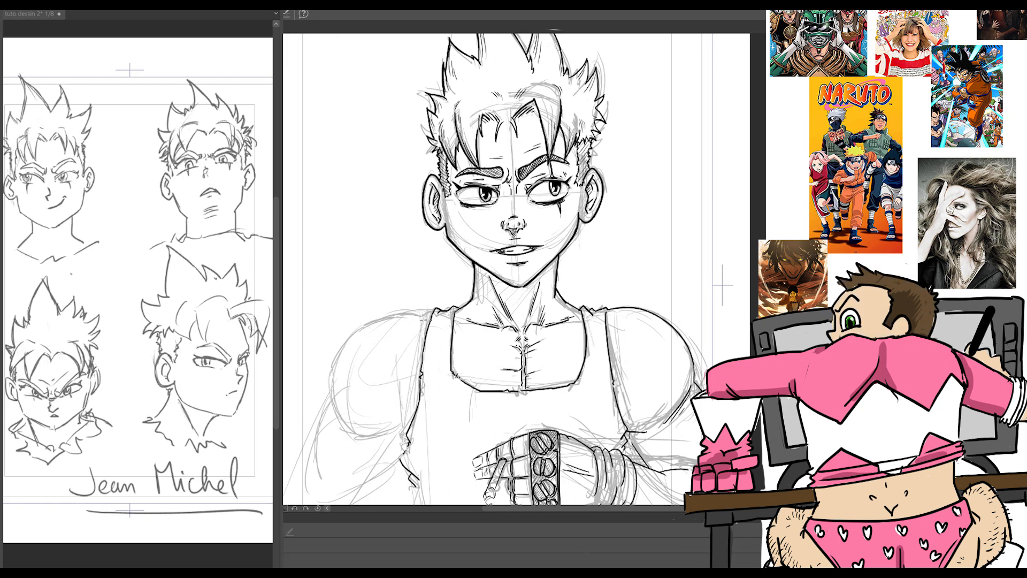
mouse_move(431, 317)
left_mouse_down()
mouse_move(339, 360)
mouse_move(344, 424)
left_mouse_up()
left_click_drag(331, 396, 320, 435)
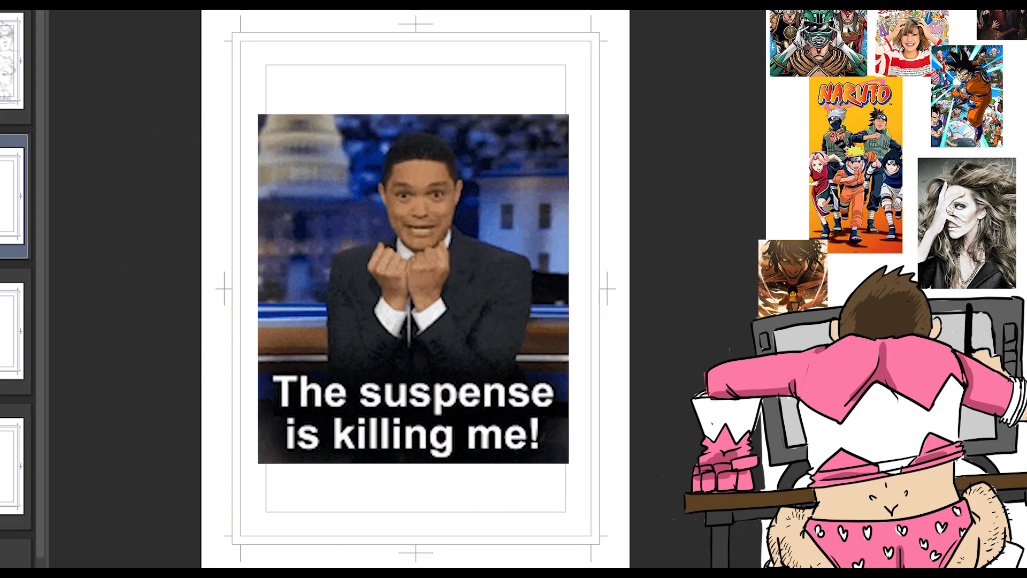
Step: Sketch a head circle, pointed chin and loose long hair strands for a second character on the blank page
left_click_drag(357, 316, 337, 382)
left_click_drag(484, 109, 548, 278)
left_click_drag(420, 97, 307, 231)
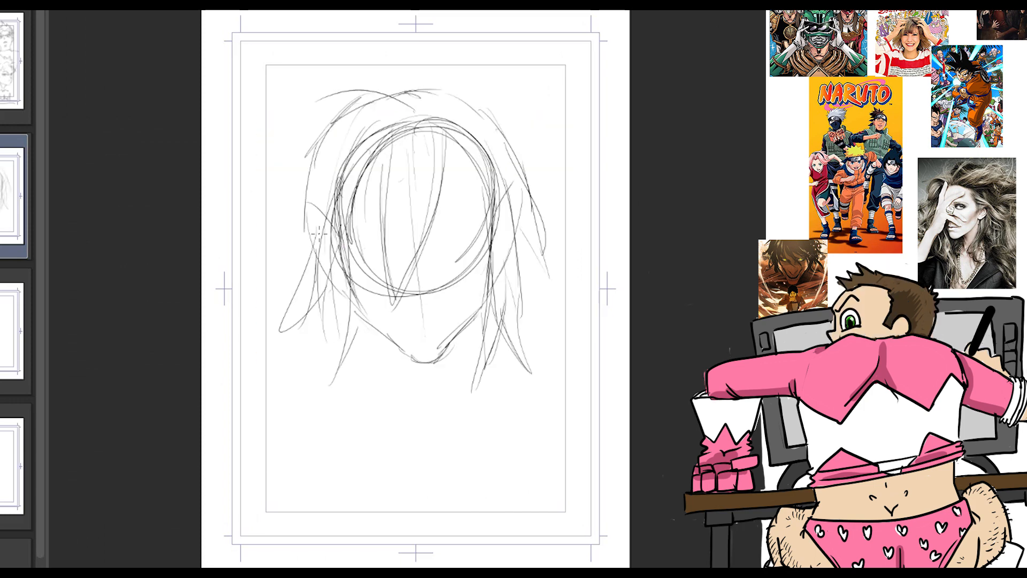
Step: Rough in the neck, chest centre line and broad shoulders below the head
left_click_drag(468, 348, 452, 415)
left_click_drag(438, 461, 450, 561)
left_click_drag(305, 466, 204, 544)
left_click_drag(595, 362, 618, 565)
Step: Draw the curved guideline across the face, strengthen the jaw, and outline the pointed ears and hair locks
left_click_drag(349, 273, 495, 256)
left_click_drag(364, 321, 443, 366)
left_click_drag(444, 161, 392, 310)
left_click_drag(529, 174, 488, 304)
left_click_drag(304, 203, 346, 299)
left_click_drag(313, 251, 272, 324)
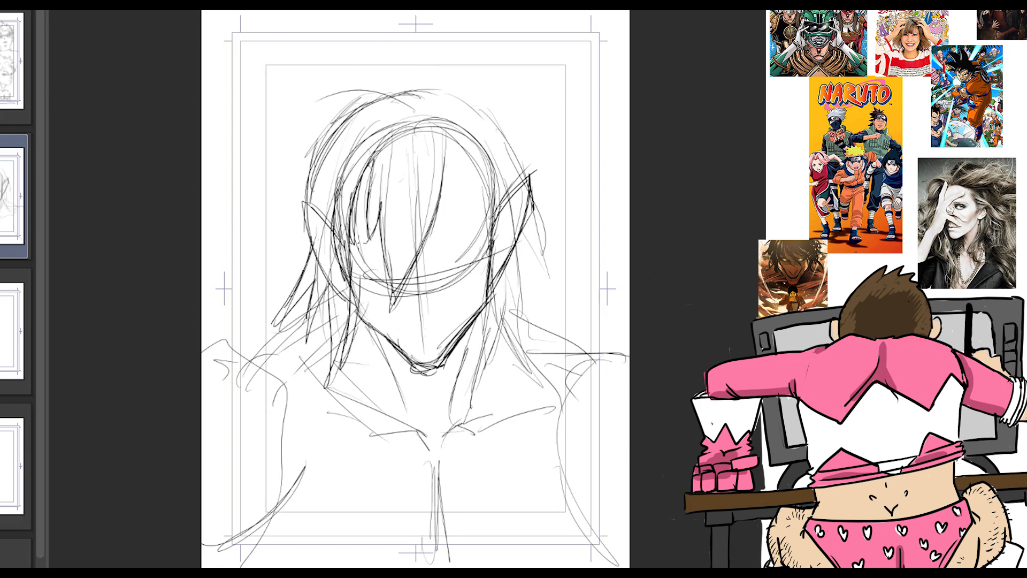
Step: Reinforce the hair contour and sketch the rounded shoulders, neck muscles and collarbones
left_click_drag(449, 140, 495, 267)
left_click_drag(466, 92, 560, 266)
left_click_drag(202, 370, 305, 432)
left_click_drag(568, 386, 630, 374)
left_click_drag(351, 339, 396, 428)
left_click_drag(470, 334, 435, 450)
left_click_drag(556, 401, 476, 431)
left_click_drag(553, 424, 484, 444)
left_click_drag(321, 421, 367, 444)
left_click_drag(267, 541, 324, 567)
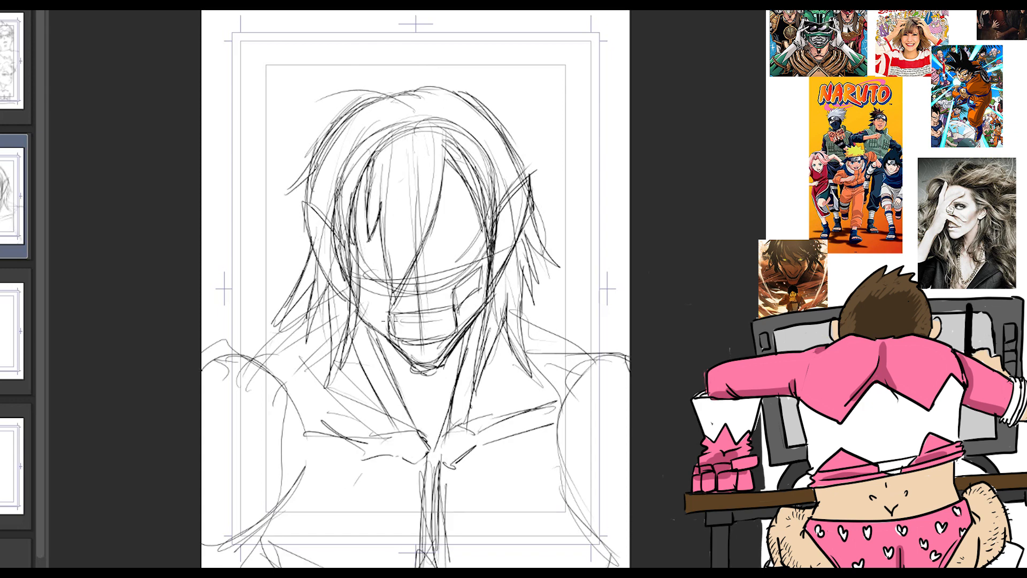
Step: Sketch the angry eyes, skull-like nose and bared teeth, and darken the fringe, pointed ears and side hair
left_click_drag(427, 248, 500, 215)
mouse_move(431, 251)
left_mouse_down()
mouse_move(481, 251)
mouse_move(454, 294)
left_mouse_up()
left_click_drag(483, 288, 456, 310)
left_click_drag(425, 354, 445, 343)
left_click_drag(382, 201, 404, 277)
left_click_drag(361, 243, 379, 229)
left_click_drag(450, 155, 427, 235)
left_click_drag(379, 238, 393, 247)
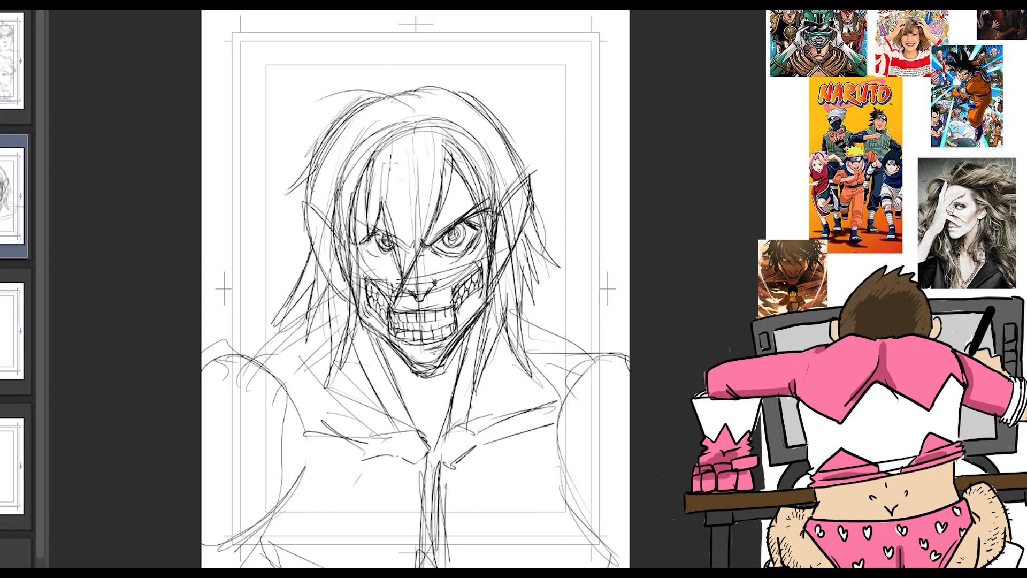
left_click_drag(305, 201, 327, 379)
left_click_drag(530, 139, 535, 321)
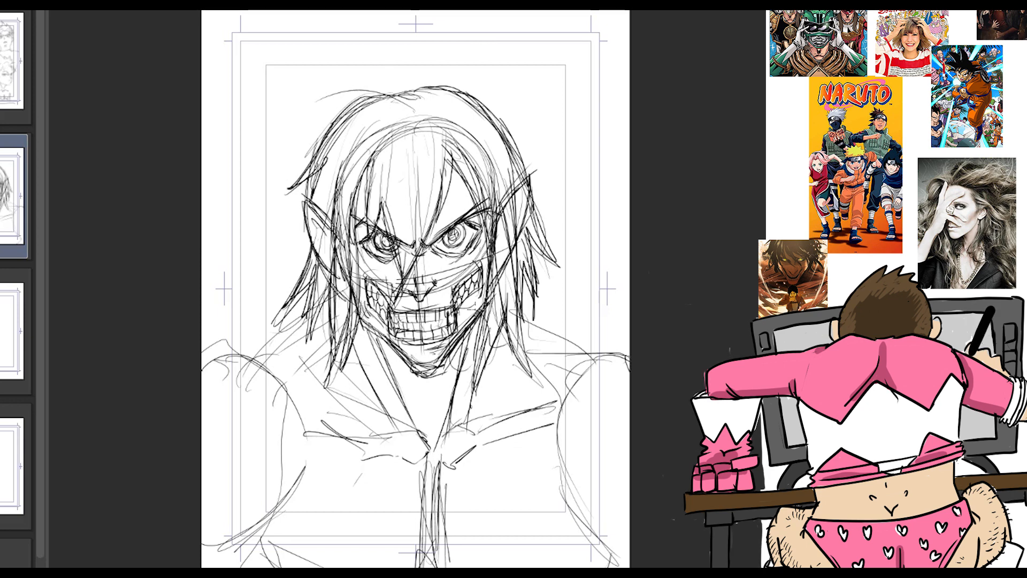
Step: Strengthen the lines of the teeth, neck, trapezius muscles and collarbones
left_click_drag(390, 311, 456, 309)
left_click_drag(315, 303, 261, 349)
left_click_drag(355, 348, 393, 429)
left_click_drag(521, 309, 579, 341)
left_click_drag(545, 424, 454, 460)
Step: Sketch jagged steam wisps around the shoulders, chest and head, and reinforce the collarbone line
left_click_drag(254, 218, 236, 329)
left_click_drag(630, 218, 574, 356)
left_click_drag(624, 84, 527, 165)
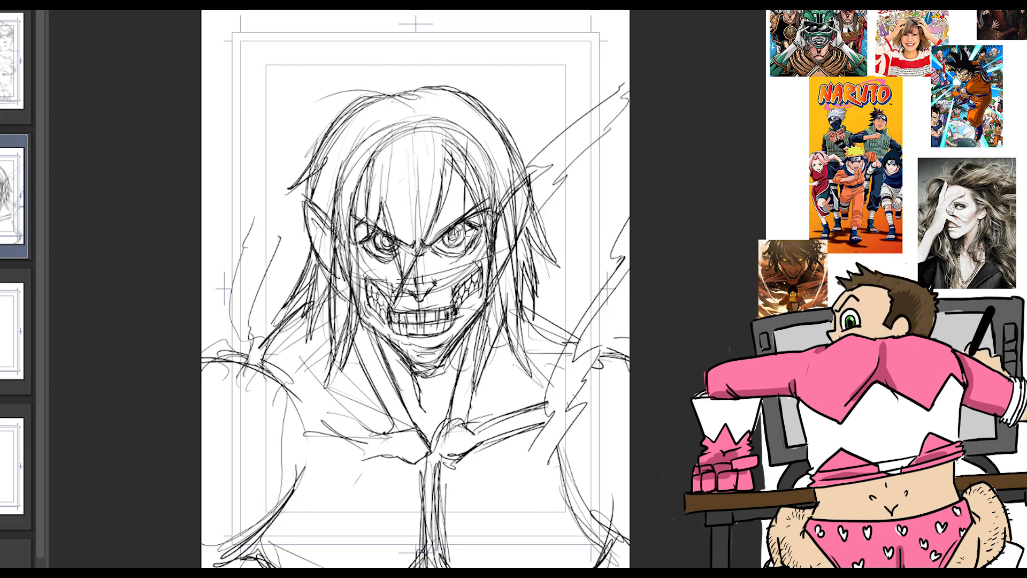
left_click_drag(308, 408, 381, 430)
left_click_drag(455, 394, 335, 481)
left_click_drag(386, 463, 309, 541)
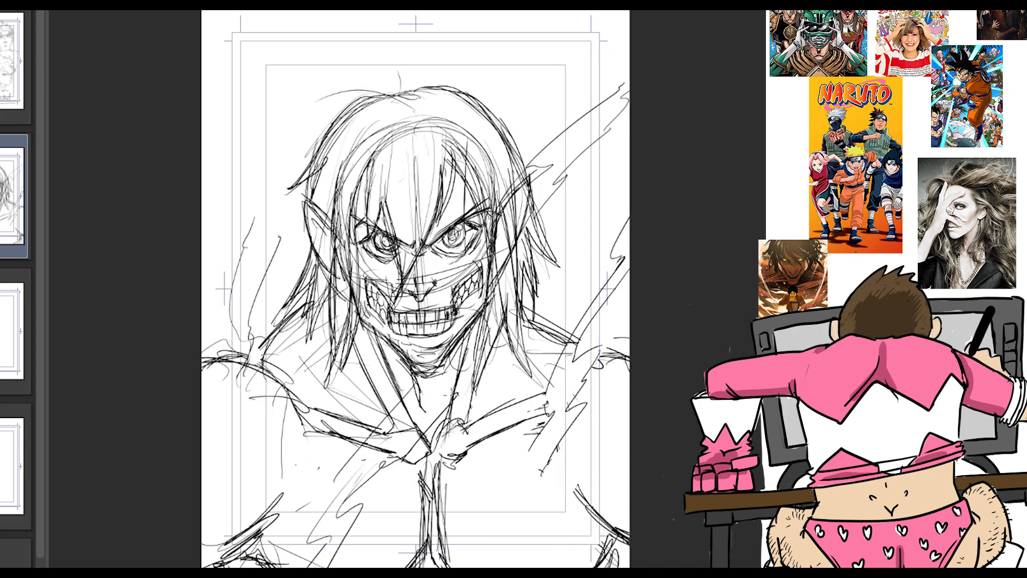
left_click_drag(280, 193, 217, 289)
left_click_drag(518, 11, 413, 87)
Step: Darken the fringe and side hair locks, the collarbones, the chest centre line and the lower shoulder contours
left_click_drag(462, 155, 402, 283)
left_click_drag(507, 316, 541, 385)
left_click_drag(312, 258, 275, 324)
left_click_drag(430, 330, 544, 449)
left_click_drag(568, 478, 631, 569)
left_click_drag(440, 470, 444, 553)
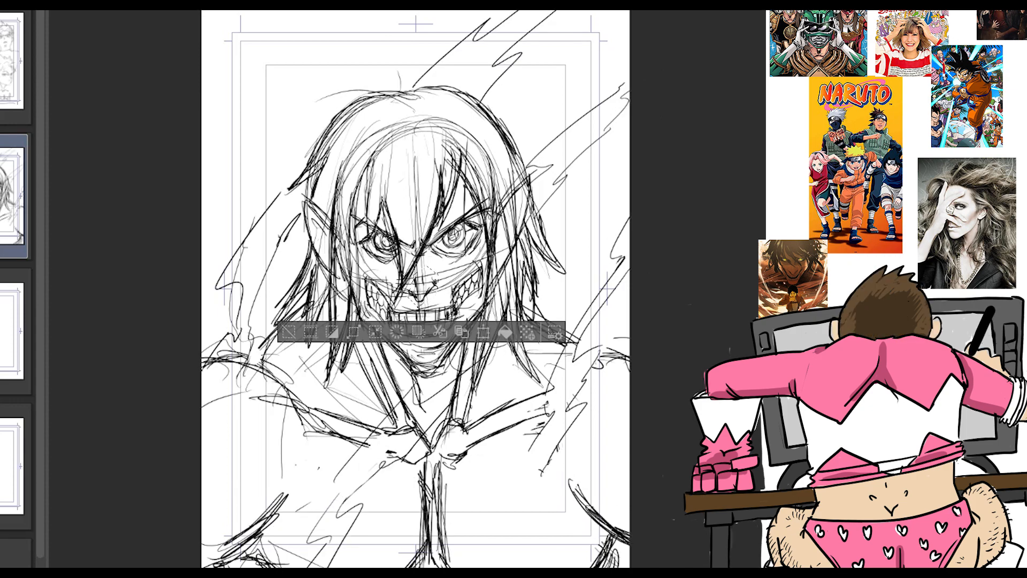